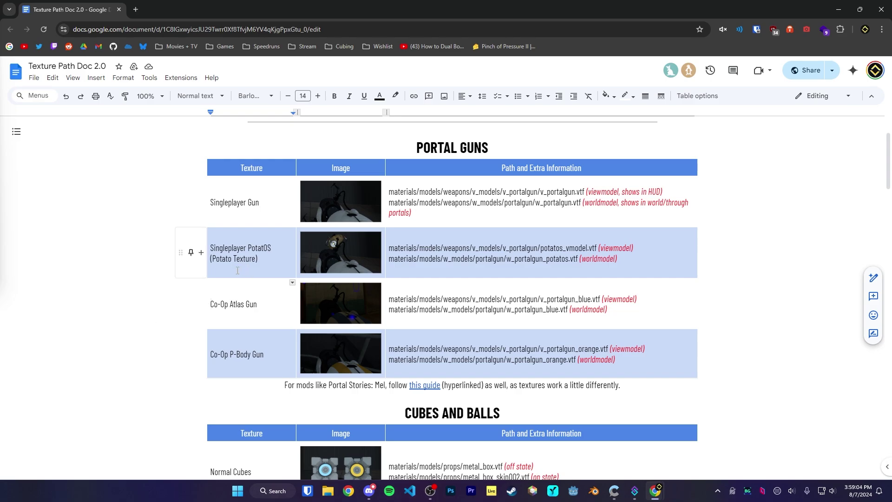
Point out the PotatOS worldmodel texture path and the Singleplayer Gun image in the Portal Guns table.
{"action": "left_click", "coordinate": [364, 264]}
{"action": "left_click", "coordinate": [453, 271]}
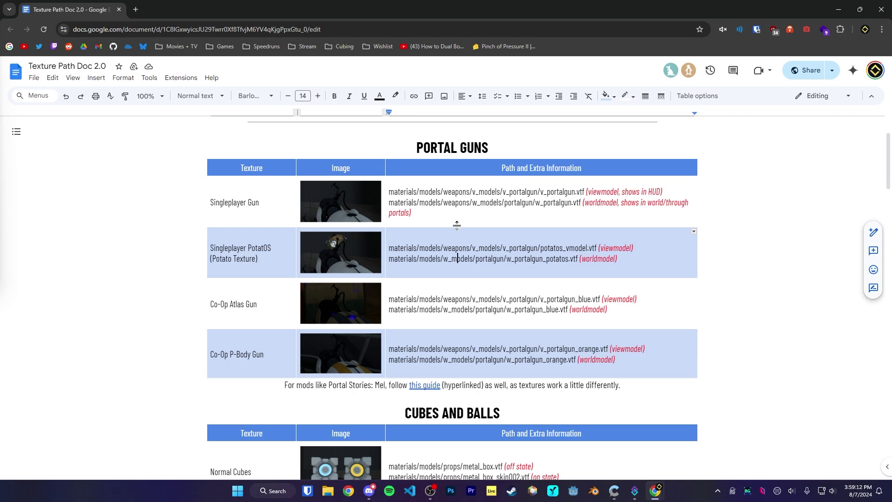
{"action": "left_click", "coordinate": [332, 211]}
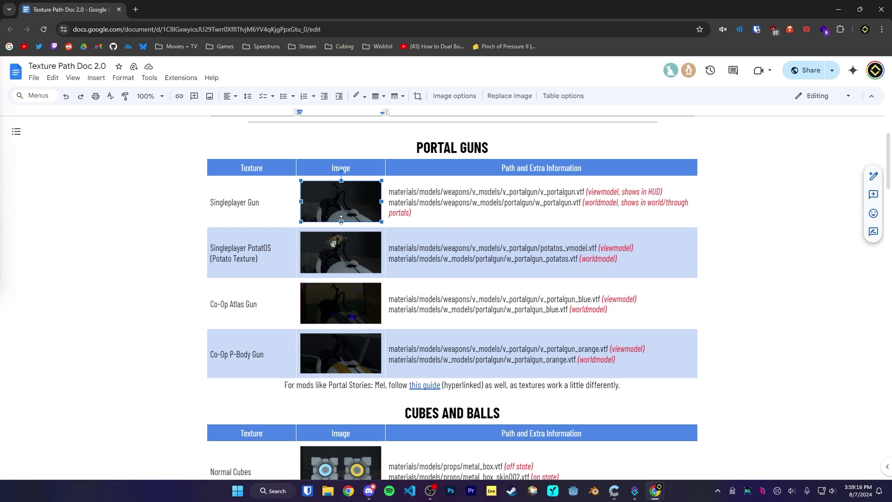
{"action": "scroll", "coordinate": [342, 220], "scroll_direction": "down", "scroll_amount": 2}
{"action": "scroll", "coordinate": [490, 296], "scroll_direction": "up", "scroll_amount": 2}
{"action": "scroll", "coordinate": [490, 296], "scroll_direction": "up", "scroll_amount": 2}
{"action": "left_click_drag", "start_coordinate": [333, 151], "coordinate": [576, 161]}
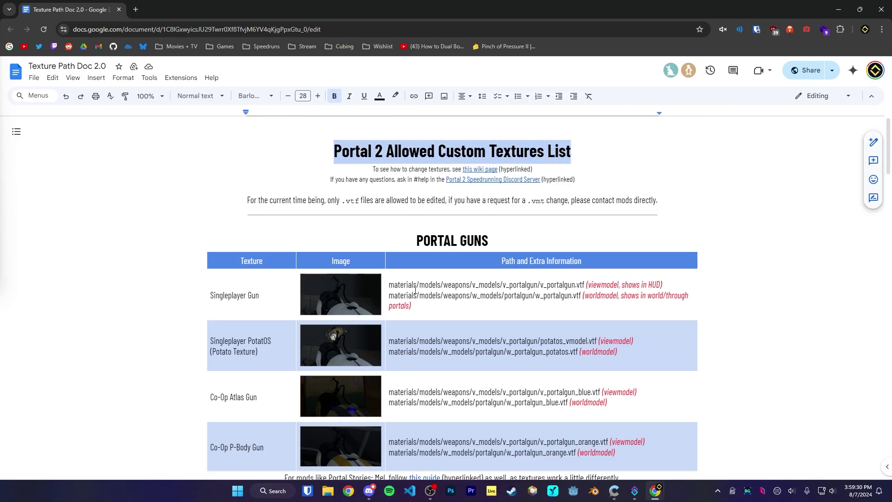
{"action": "left_click", "coordinate": [456, 298]}
Scroll down through the texture path tables to Special Notes, then back up.
{"action": "scroll", "coordinate": [449, 295], "scroll_direction": "down", "scroll_amount": 7}
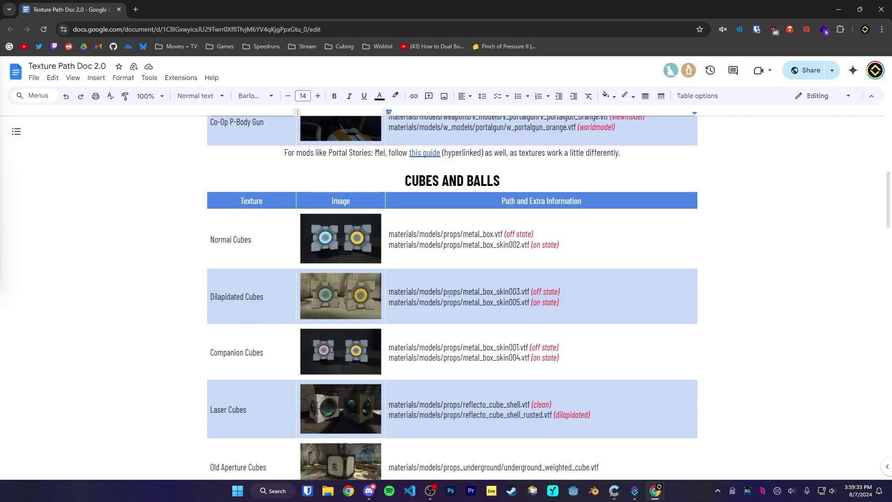
{"action": "scroll", "coordinate": [449, 295], "scroll_direction": "down", "scroll_amount": 10}
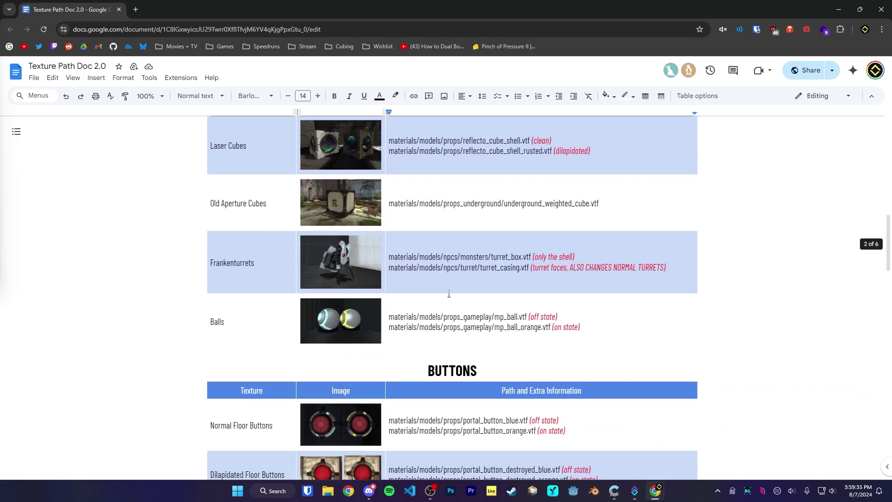
{"action": "scroll", "coordinate": [436, 304], "scroll_direction": "down", "scroll_amount": 8}
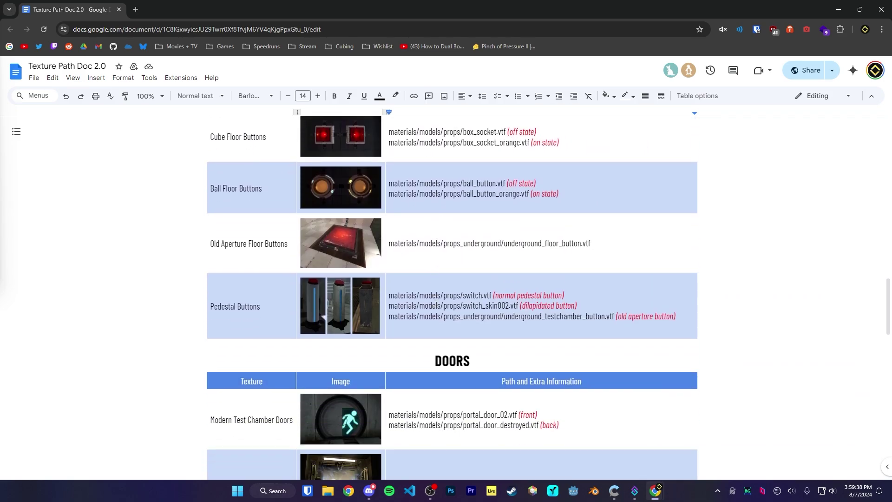
{"action": "scroll", "coordinate": [436, 304], "scroll_direction": "down", "scroll_amount": 6}
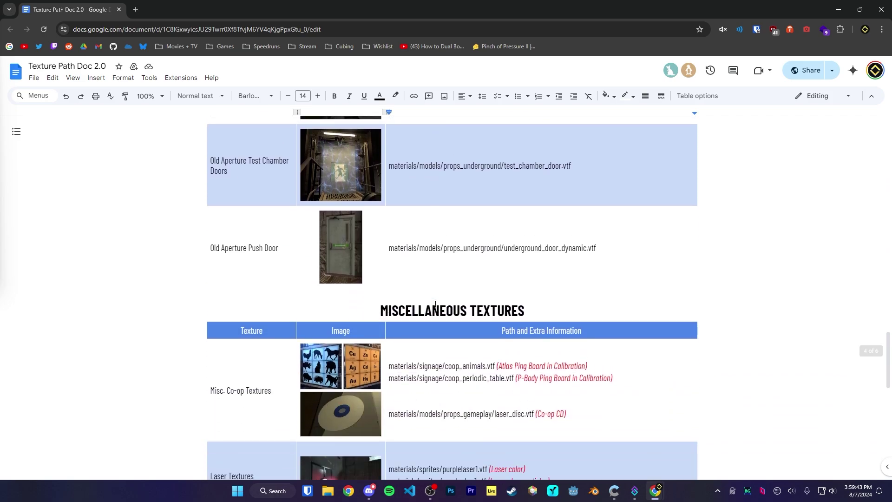
{"action": "scroll", "coordinate": [435, 304], "scroll_direction": "down", "scroll_amount": 5}
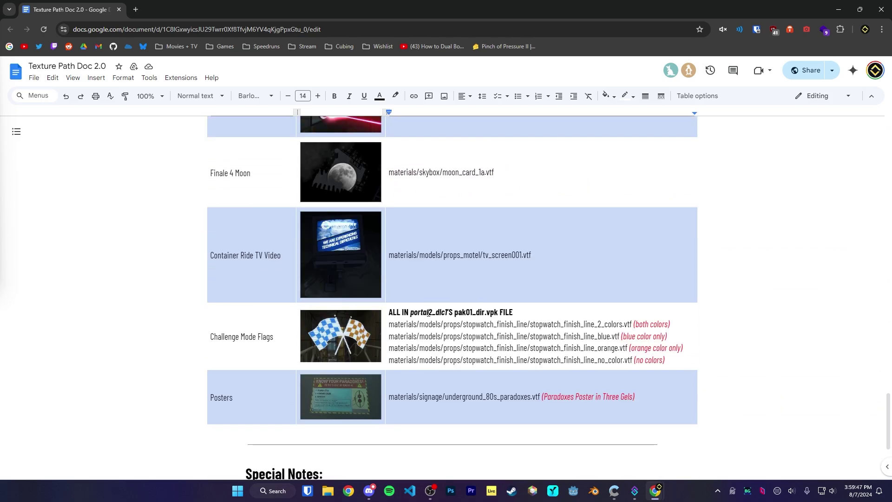
{"action": "scroll", "coordinate": [429, 313], "scroll_direction": "down", "scroll_amount": 1}
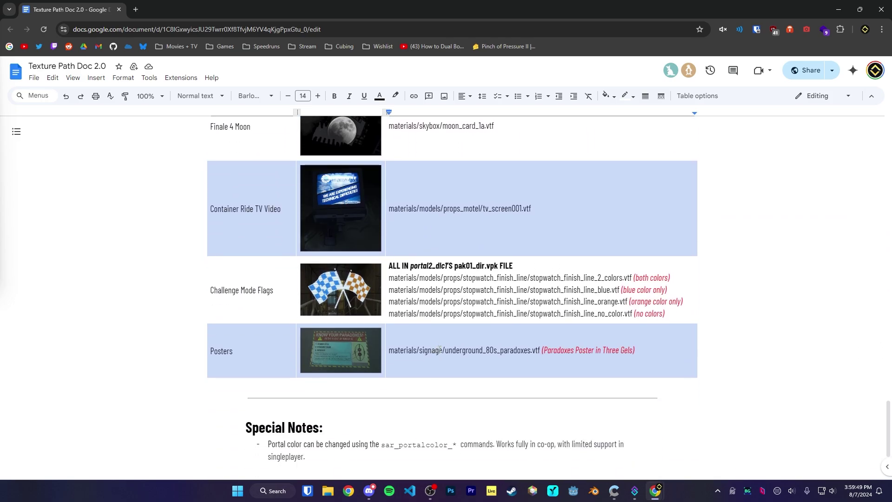
{"action": "scroll", "coordinate": [439, 350], "scroll_direction": "up", "scroll_amount": 20}
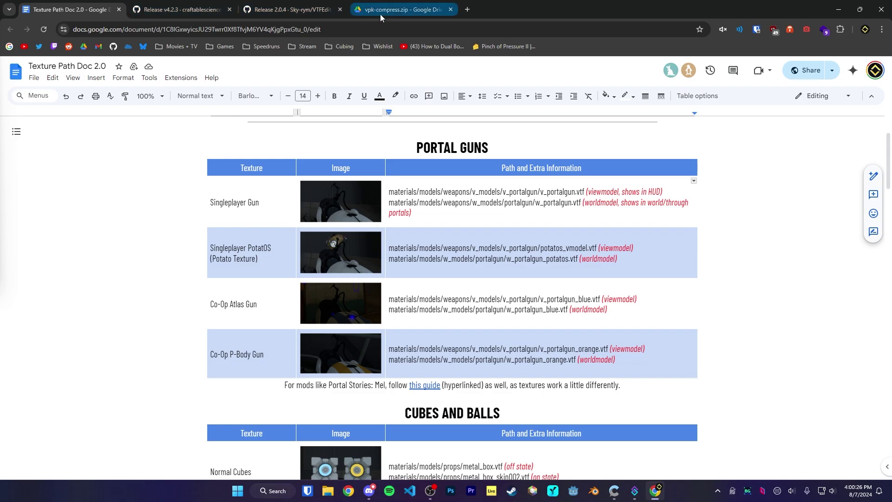
Look over the VPKEdit v4.2.3, VTFEdit Reloaded 2.0.4 and vpk-compress.zip pages, highlighting the archive name.
{"action": "left_click", "coordinate": [201, 9]}
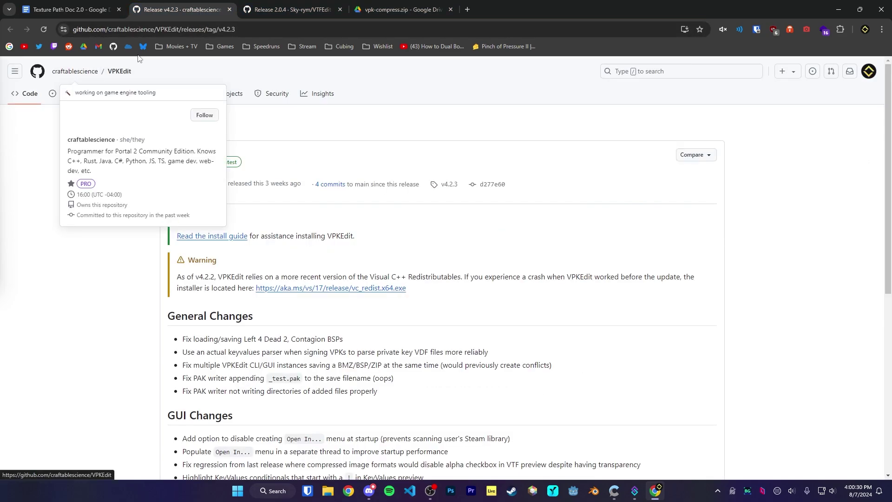
{"action": "left_click", "coordinate": [288, 9]}
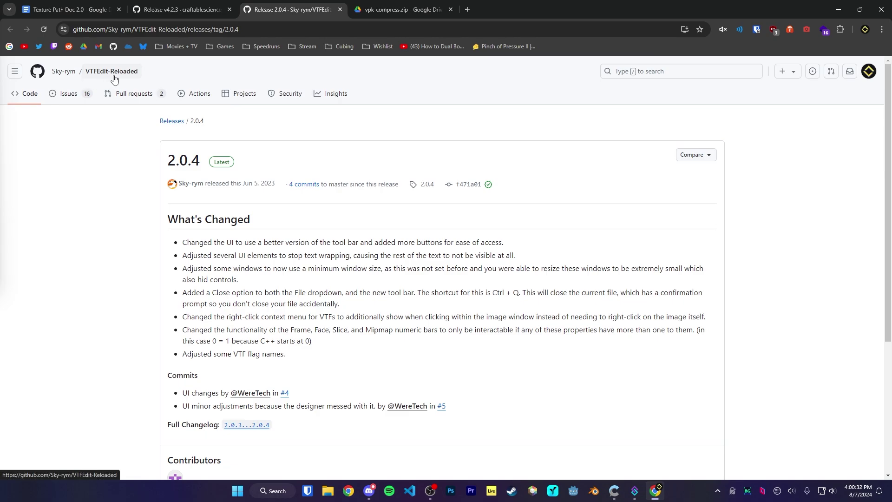
{"action": "left_click", "coordinate": [397, 4]}
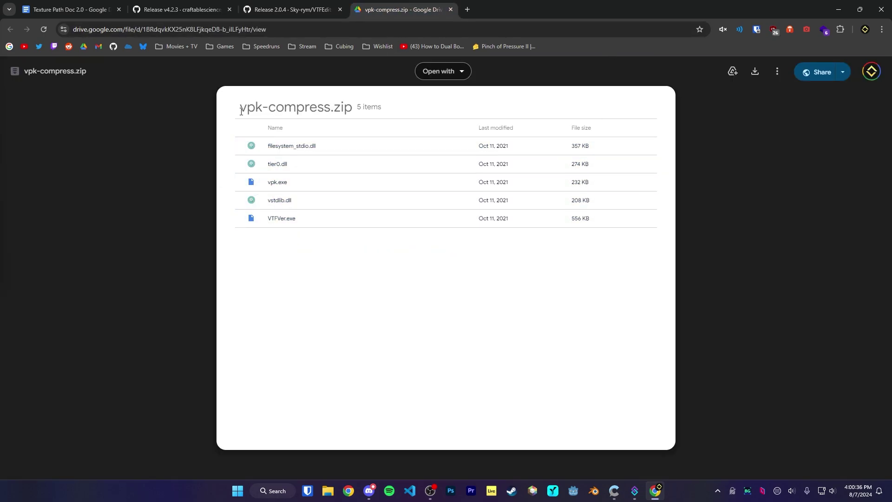
{"action": "left_click_drag", "start_coordinate": [241, 111], "coordinate": [341, 108]}
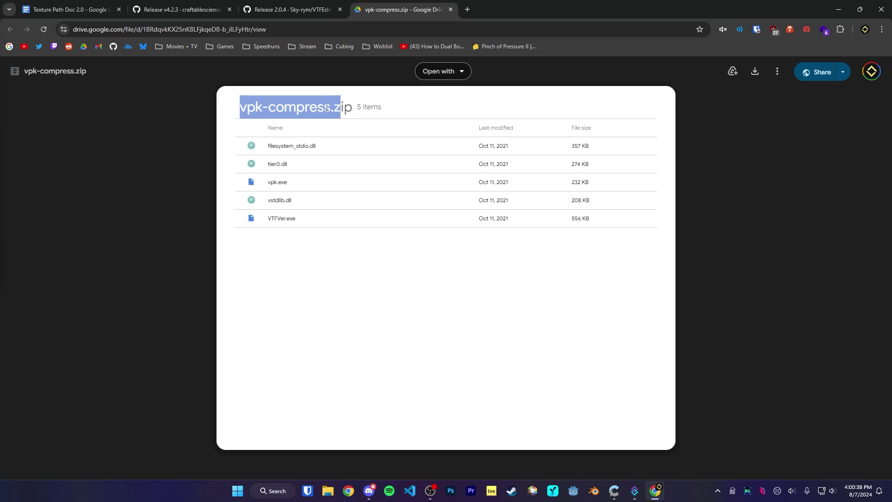
{"action": "left_click", "coordinate": [190, 3]}
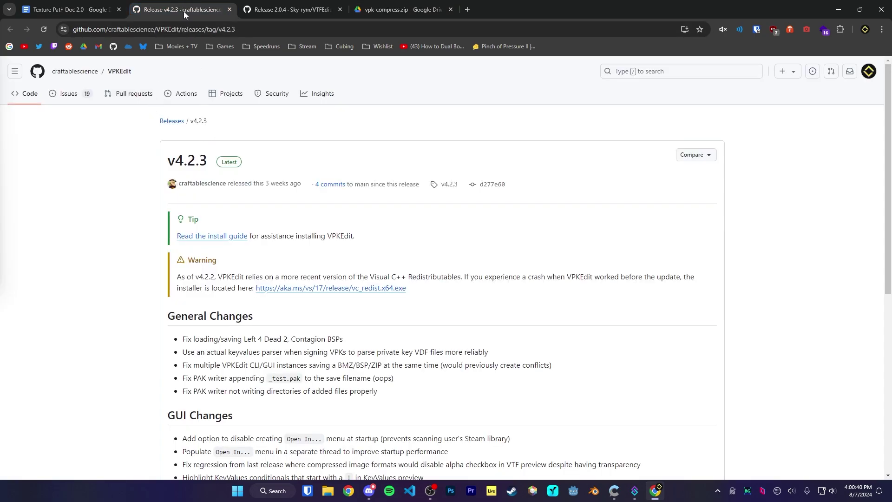
Download VPKEdit-Windows-Installer-msvc-Release.zip from the VPKEdit v4.2.3 release assets.
{"action": "scroll", "coordinate": [291, 74], "scroll_direction": "down", "scroll_amount": 4}
{"action": "scroll", "coordinate": [186, 130], "scroll_direction": "up", "scroll_amount": 4}
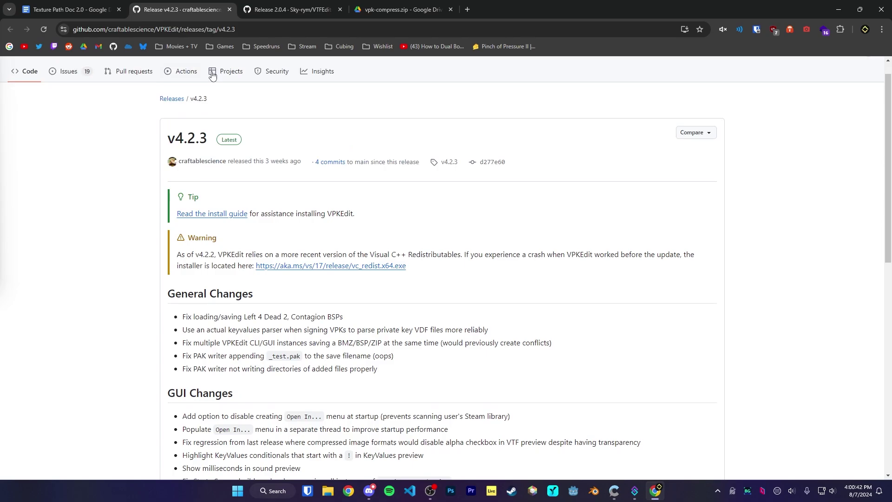
{"action": "scroll", "coordinate": [259, 254], "scroll_direction": "down", "scroll_amount": 10}
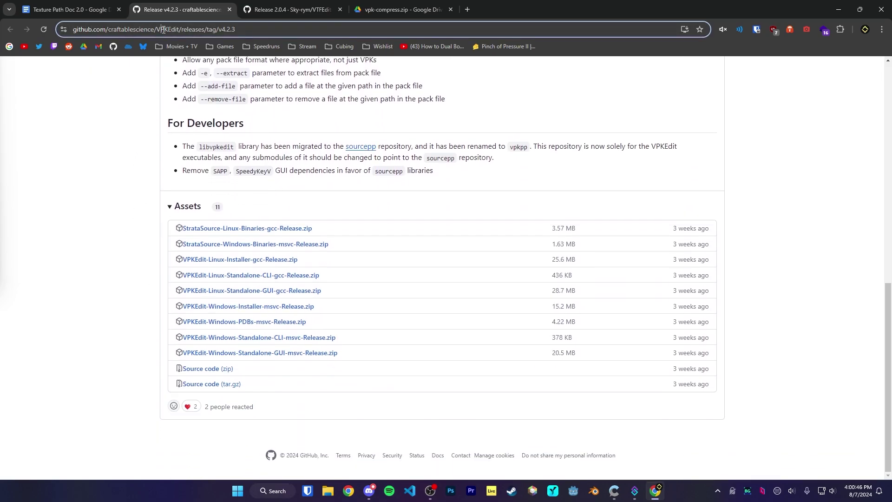
{"action": "left_click_drag", "start_coordinate": [179, 28], "coordinate": [257, 29]}
{"action": "left_click", "coordinate": [94, 130]}
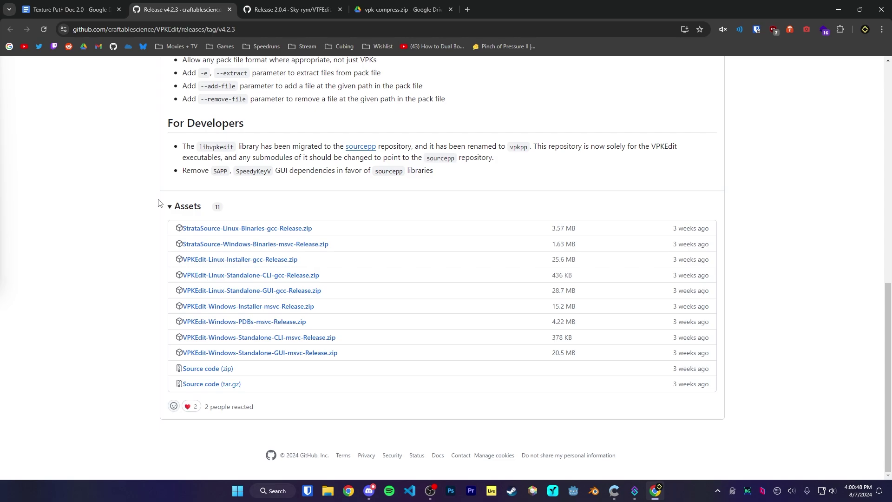
{"action": "left_click", "coordinate": [254, 313]}
Check the VTFEdit Reloaded 2.0.4 release assets, then return to the vpk-compress.zip Drive page.
{"action": "left_click", "coordinate": [297, 9]}
{"action": "scroll", "coordinate": [196, 161], "scroll_direction": "down", "scroll_amount": 3}
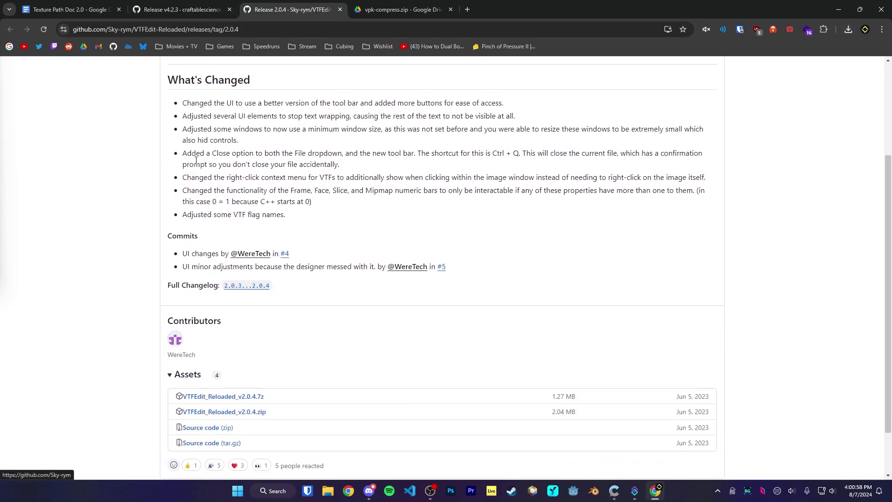
{"action": "scroll", "coordinate": [251, 176], "scroll_direction": "down", "scroll_amount": 2}
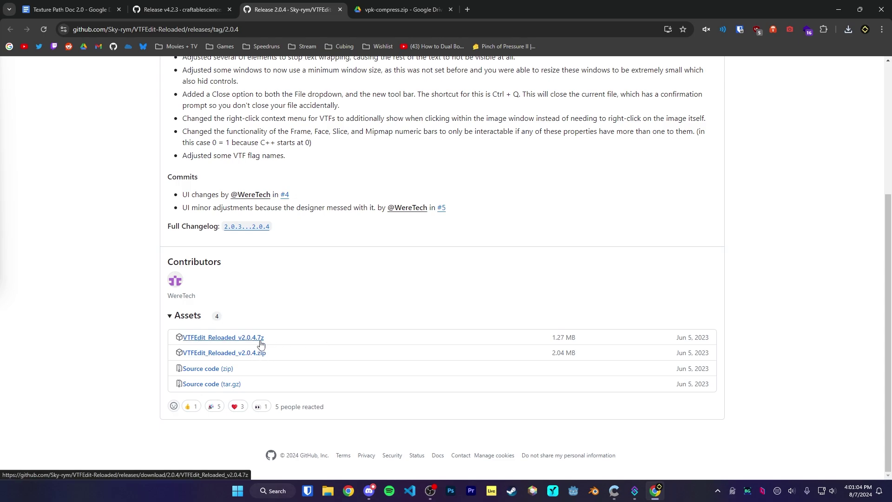
{"action": "left_click", "coordinate": [405, 13]}
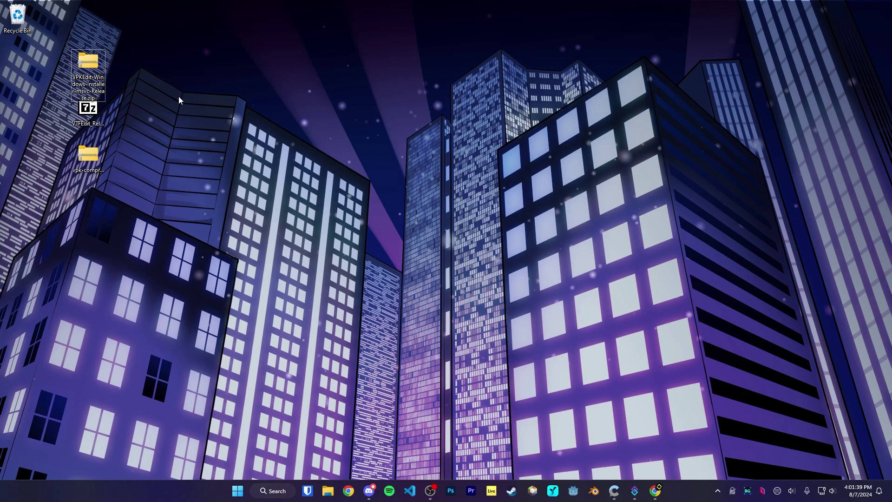
Run VPKEdit-4.2.3-win64.exe from the downloaded zip, letting it past SmartScreen with Run anyway.
{"action": "double_click", "coordinate": [87, 66]}
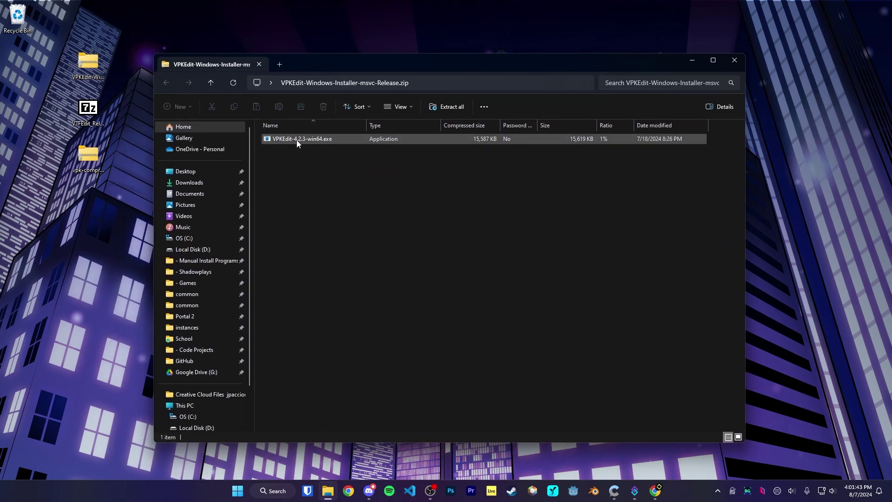
{"action": "double_click", "coordinate": [296, 141]}
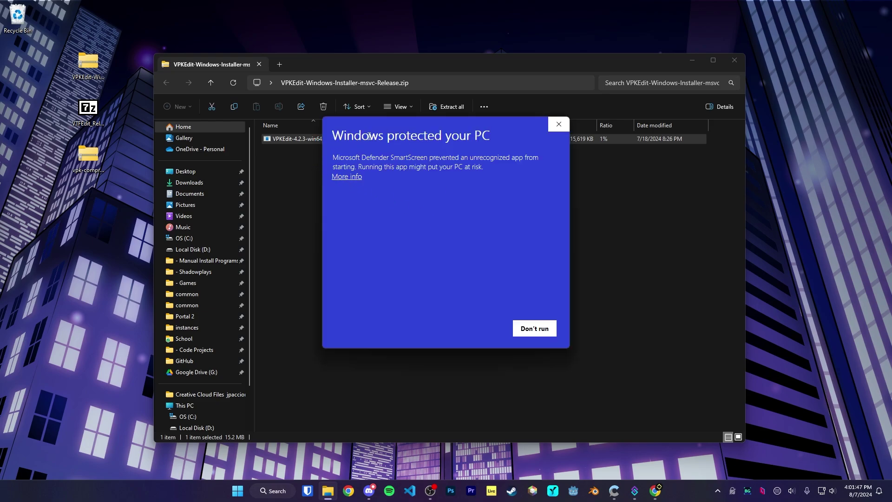
{"action": "left_click", "coordinate": [347, 177]}
{"action": "left_click", "coordinate": [471, 330]}
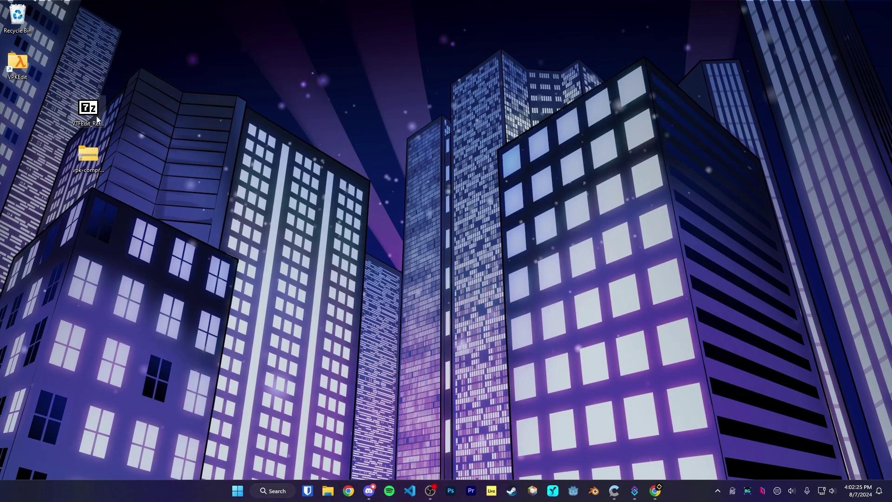
Extract the four files of VTFEdit_Reloaded_v2.0.4.7z with 7-Zip into Desktop\VTFEdit.
{"action": "left_click", "coordinate": [87, 110]}
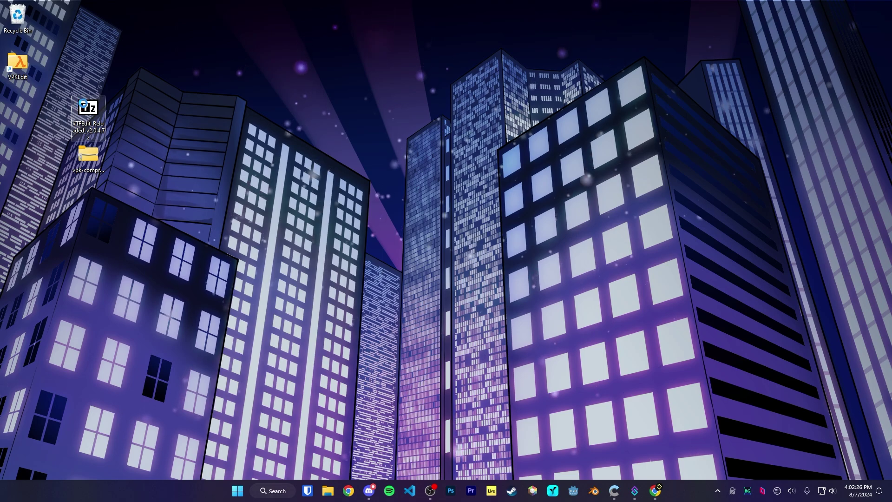
{"action": "right_click", "coordinate": [86, 110]}
{"action": "left_click", "coordinate": [91, 108]}
{"action": "left_click_drag", "start_coordinate": [343, 76], "coordinate": [371, 75]}
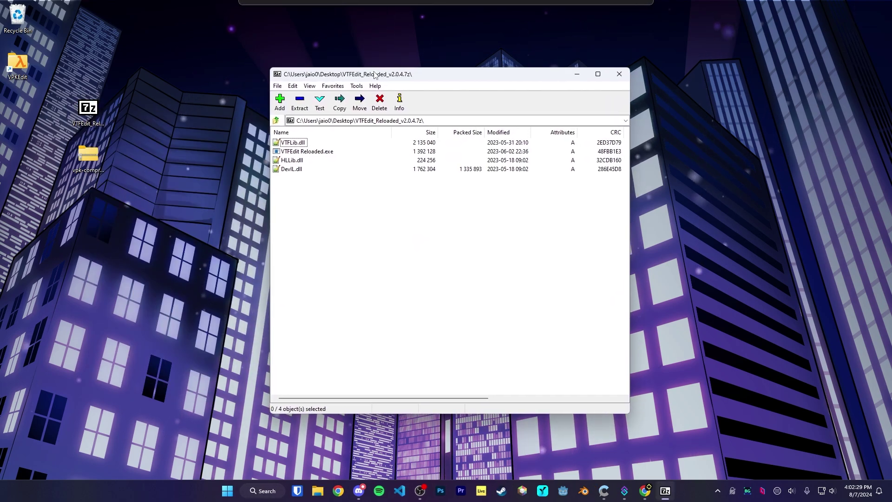
{"action": "left_click_drag", "start_coordinate": [319, 191], "coordinate": [325, 209]}
{"action": "left_click", "coordinate": [300, 104]}
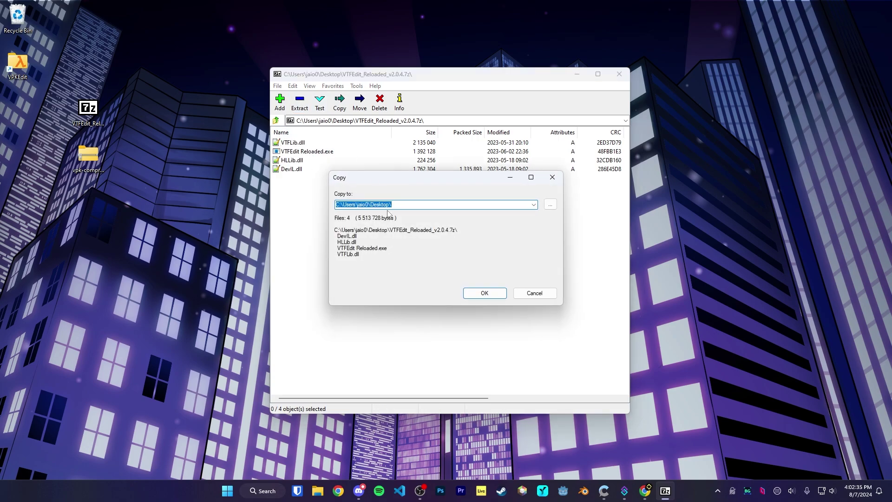
{"action": "left_click", "coordinate": [415, 205]}
{"action": "key", "text": "Return"}
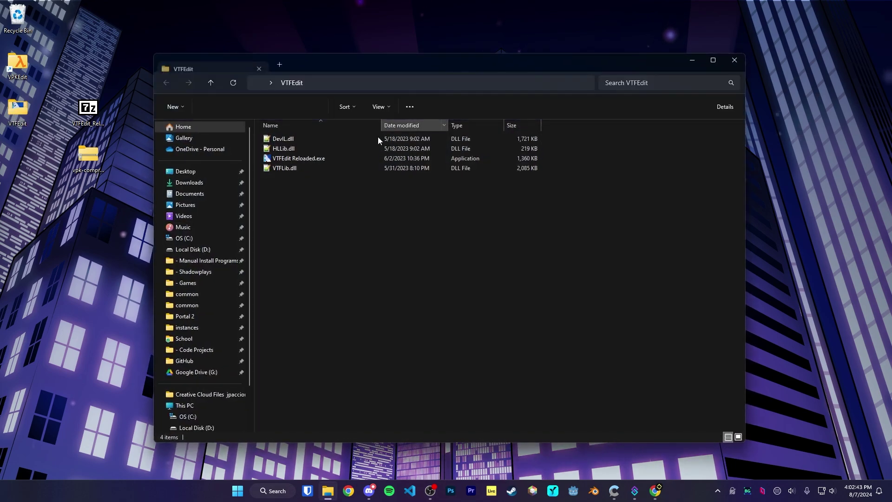
Check the VTFEdit folder, then extract vpk-compress.zip's five files into Desktop\vpk-compress.
{"action": "left_click", "coordinate": [297, 159]}
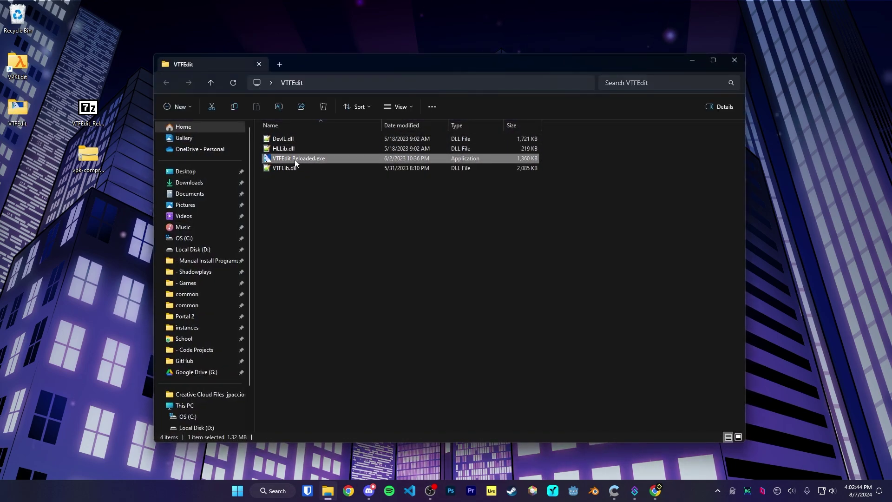
{"action": "key", "text": "super+d"}
{"action": "double_click", "coordinate": [88, 155]}
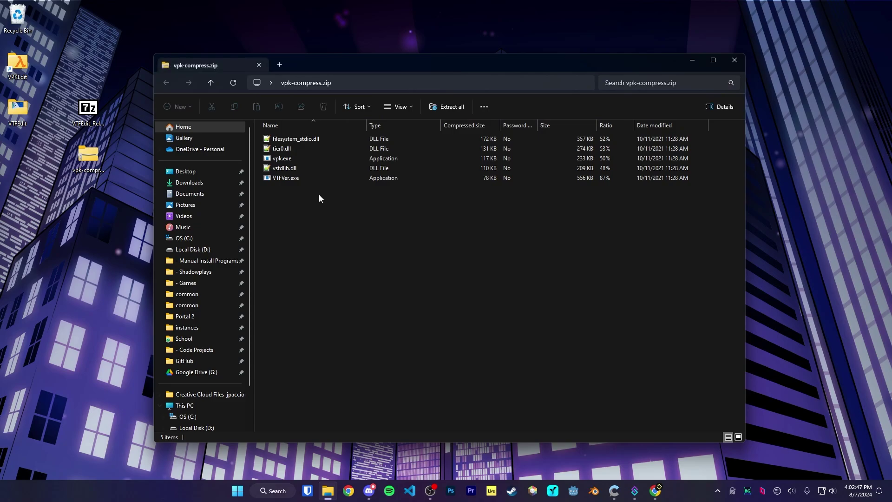
{"action": "left_click", "coordinate": [437, 105]}
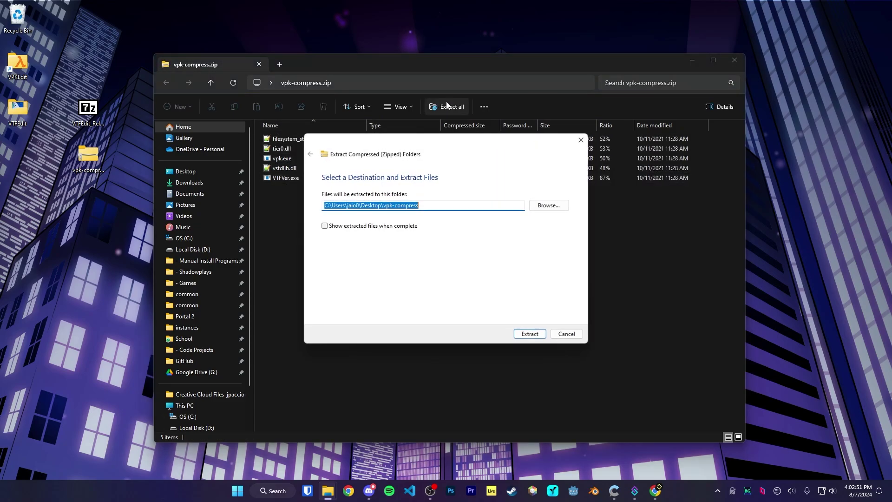
{"action": "left_click", "coordinate": [530, 334]}
{"action": "left_click", "coordinate": [735, 60]}
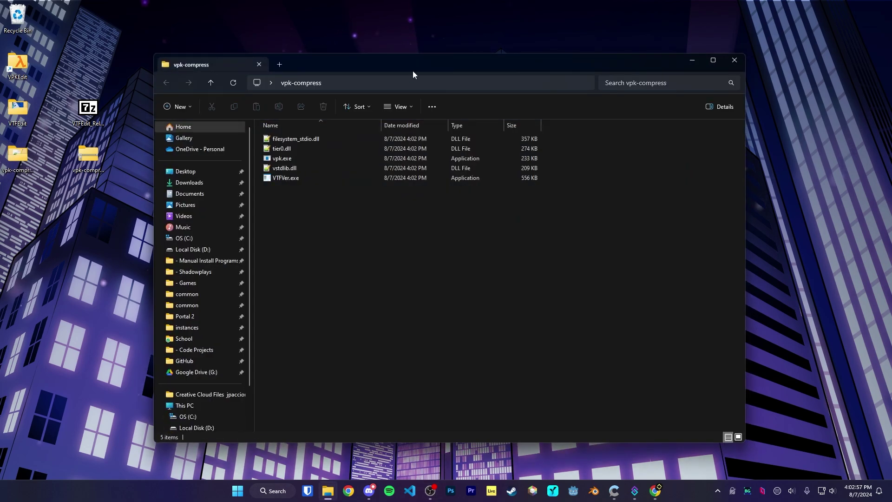
{"action": "left_click_drag", "start_coordinate": [423, 220], "coordinate": [343, 136]}
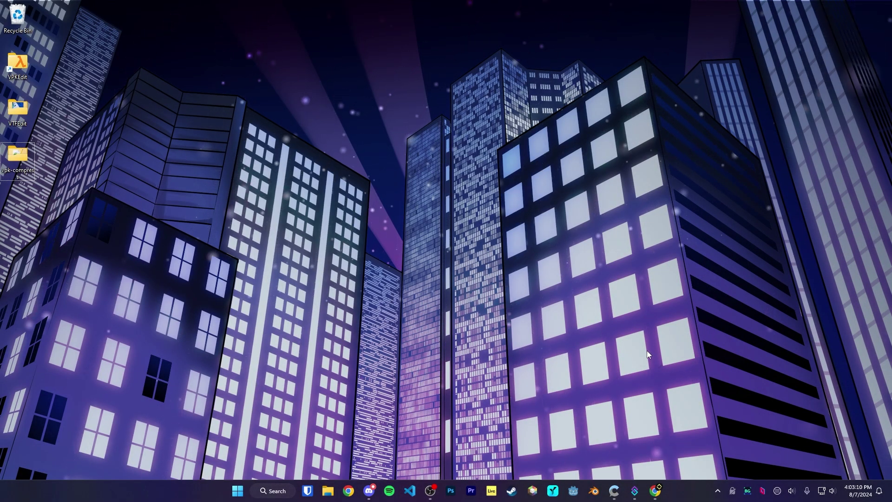
Select the Singleplayer Gun's viewmodel path ending in v_portalgun.vtf in the Portal Guns table.
{"action": "left_click", "coordinate": [656, 491]}
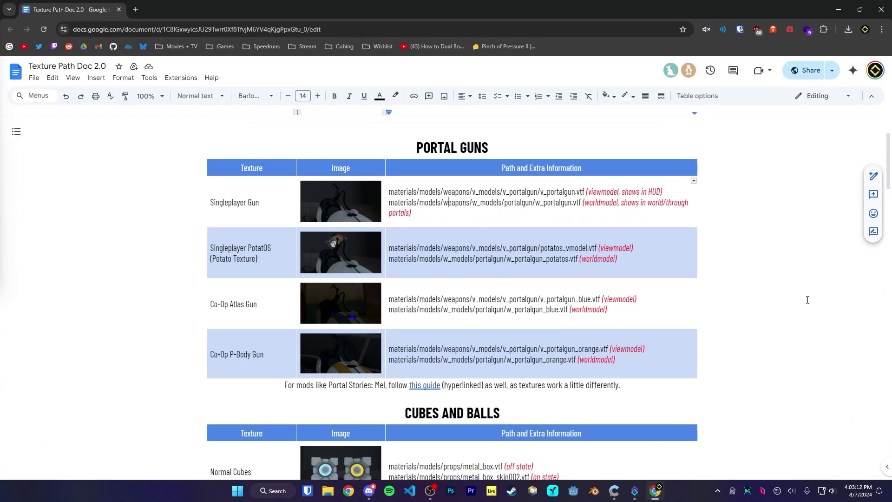
{"action": "scroll", "coordinate": [797, 260], "scroll_direction": "up", "scroll_amount": 2}
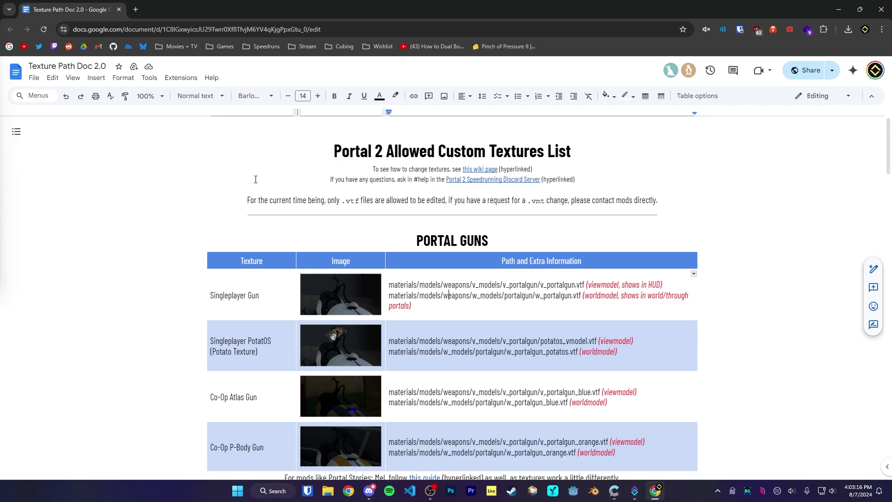
{"action": "scroll", "coordinate": [256, 180], "scroll_direction": "down", "scroll_amount": 1}
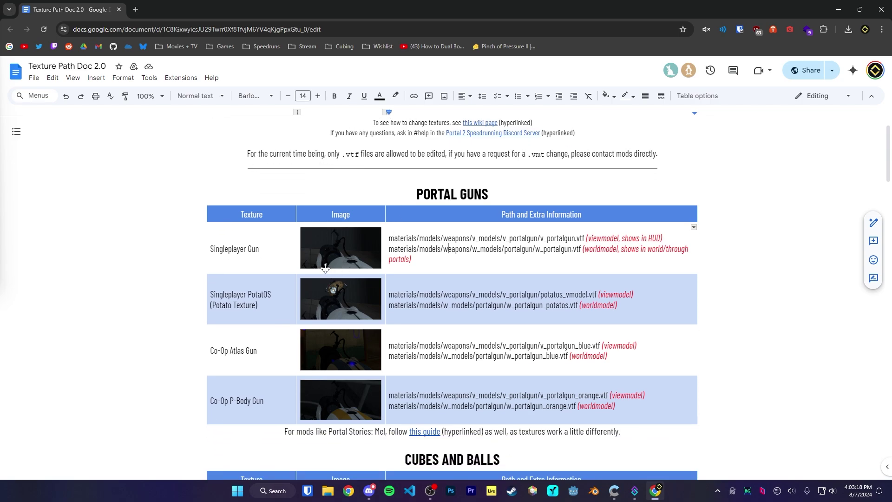
{"action": "left_click", "coordinate": [331, 243]}
{"action": "left_click_drag", "start_coordinate": [332, 251], "coordinate": [326, 406]}
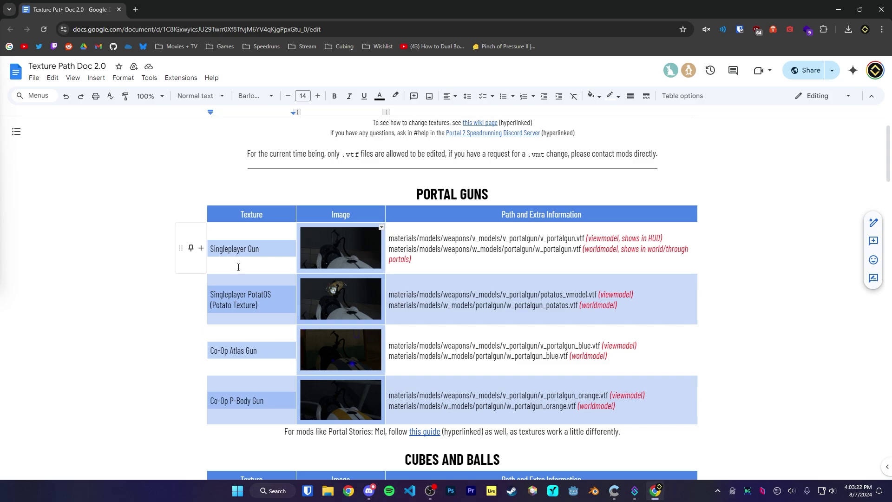
{"action": "left_click", "coordinate": [488, 251]}
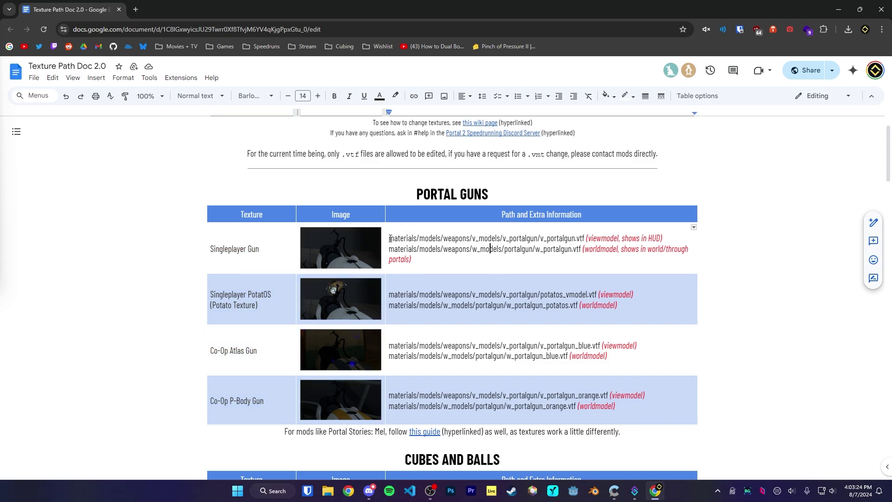
{"action": "left_click_drag", "start_coordinate": [390, 238], "coordinate": [588, 238]}
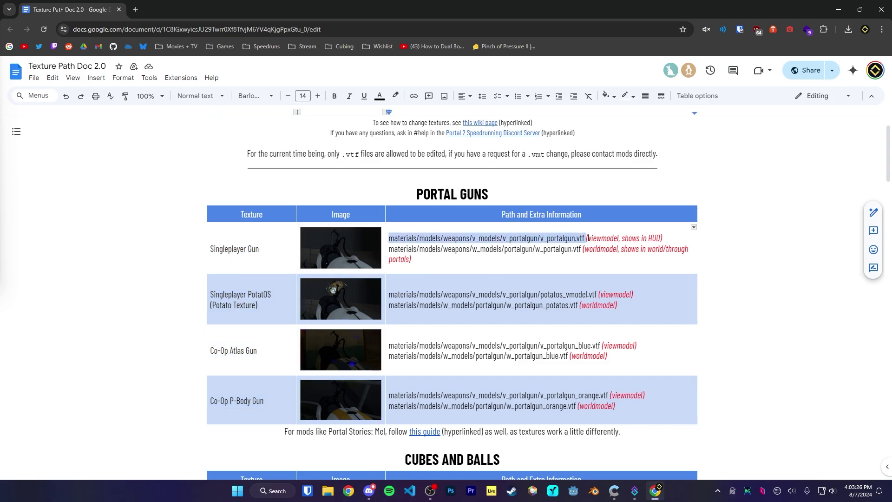
{"action": "left_click", "coordinate": [390, 238]}
{"action": "left_click_drag", "start_coordinate": [391, 238], "coordinate": [585, 238]}
Launch VPKEdit from the desktop and move its window to the upper left.
{"action": "left_click", "coordinate": [526, 234]}
{"action": "double_click", "coordinate": [339, 4]}
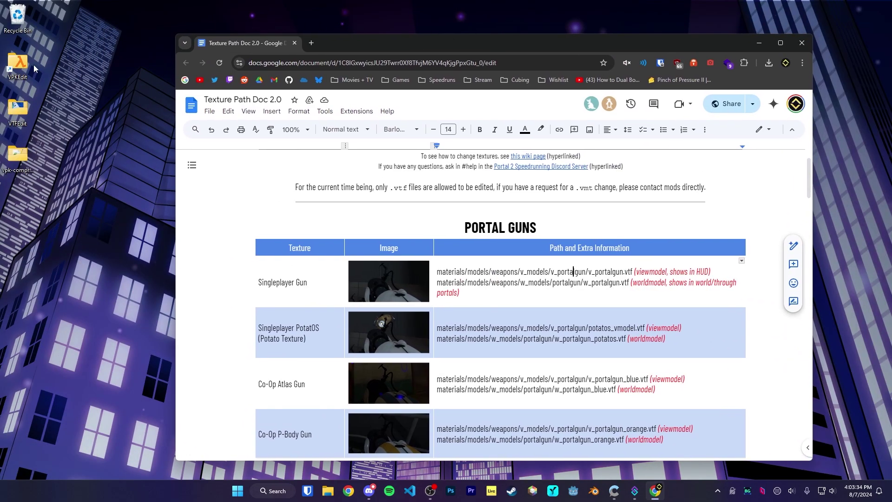
{"action": "double_click", "coordinate": [34, 69]}
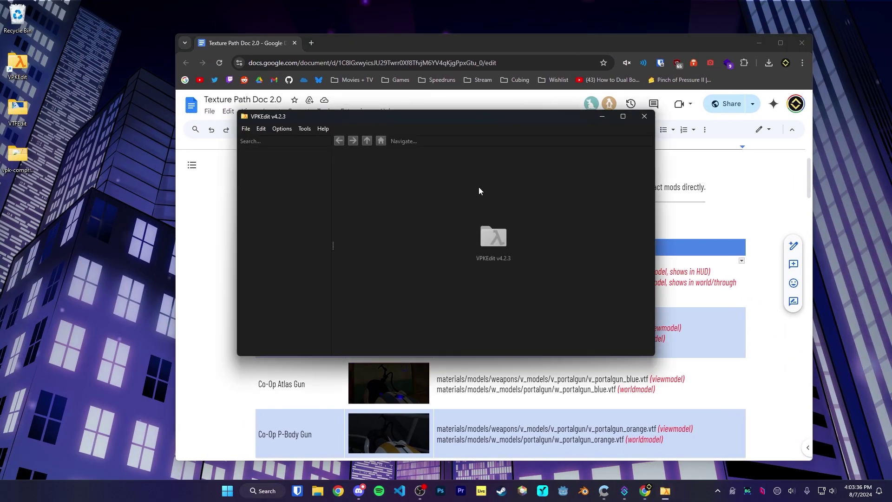
{"action": "left_click_drag", "start_coordinate": [434, 116], "coordinate": [249, 64]}
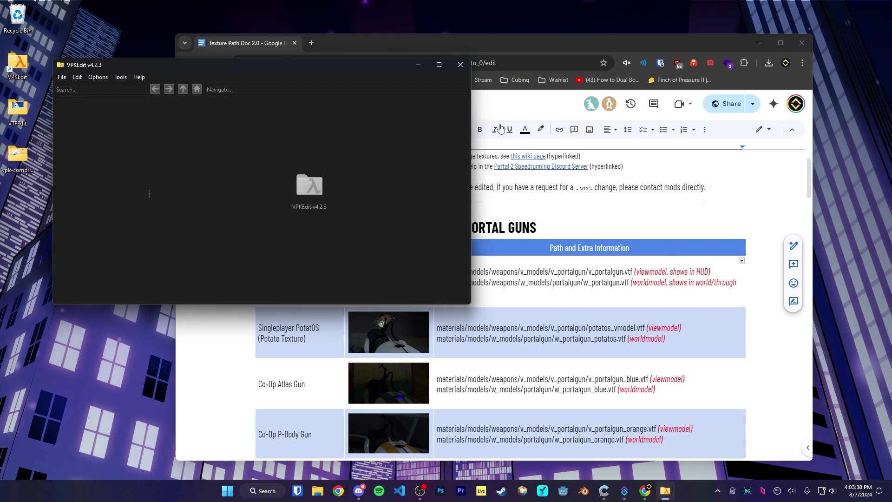
Open pak01_dir.vpk from the Portal 2\portal2 folder via File > Open.
{"action": "left_click", "coordinate": [66, 77]}
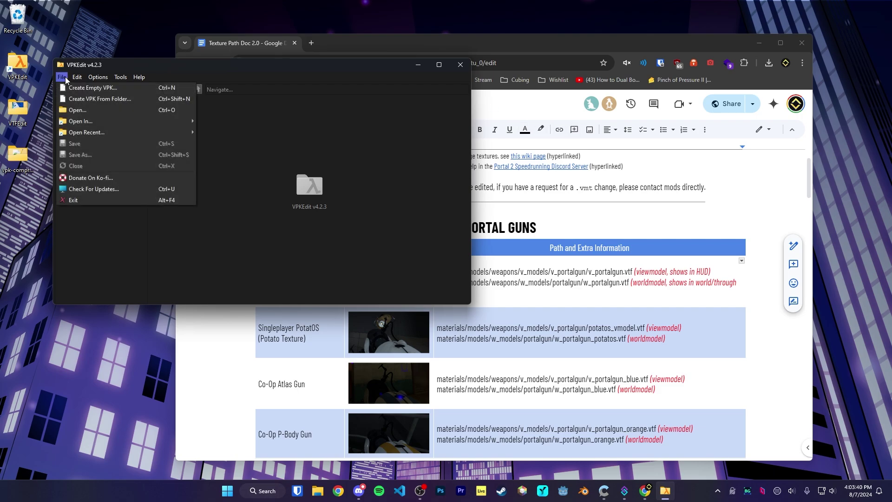
{"action": "mouse_move", "coordinate": [77, 77]}
{"action": "left_click", "coordinate": [70, 108]}
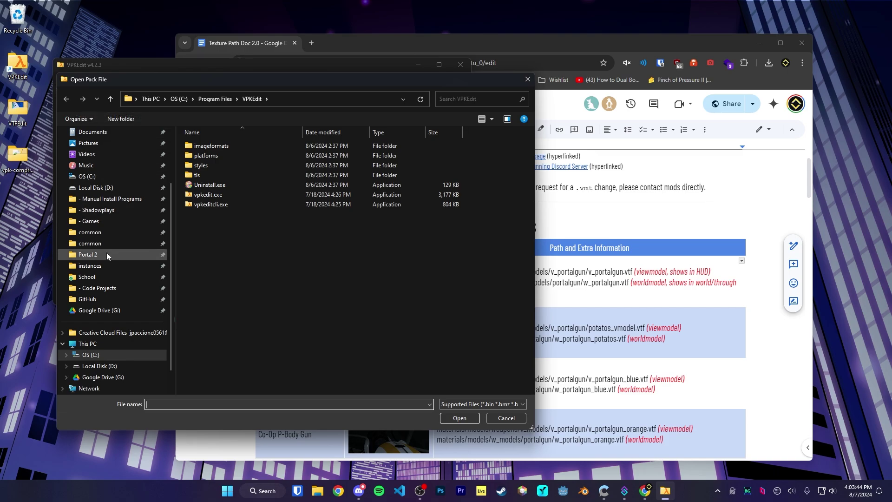
{"action": "left_click", "coordinate": [107, 254]}
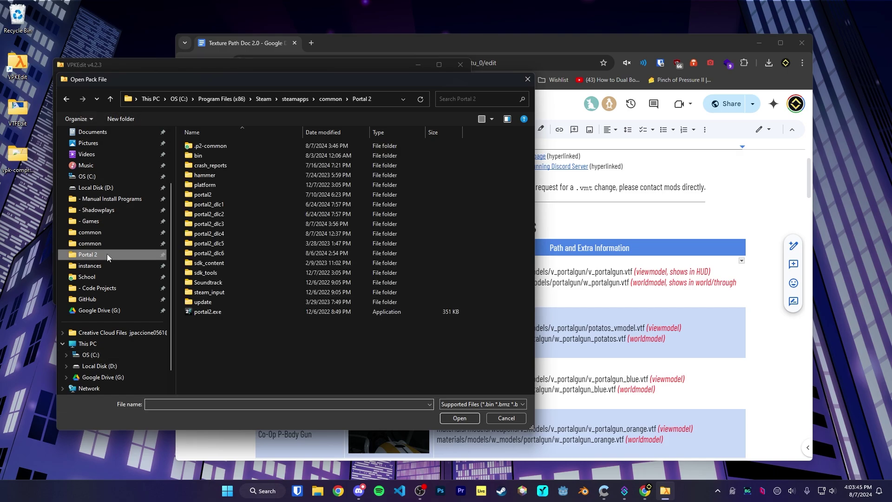
{"action": "left_click", "coordinate": [197, 199]}
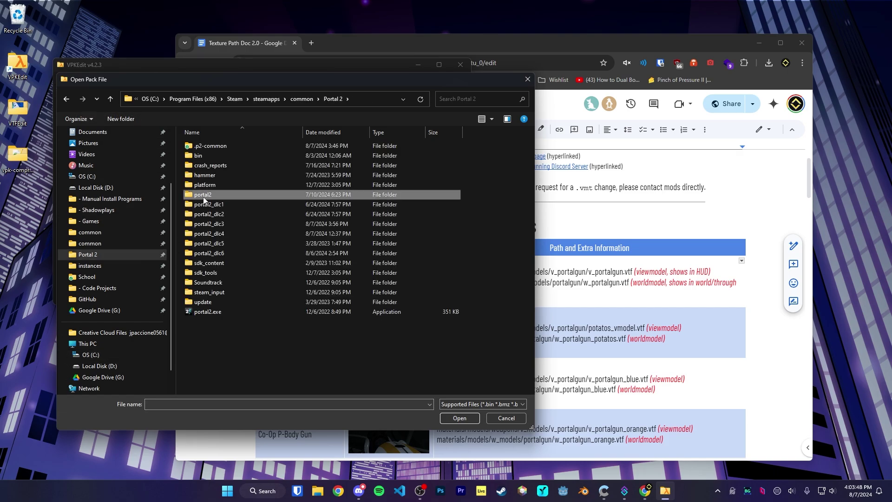
{"action": "double_click", "coordinate": [203, 198]}
{"action": "scroll", "coordinate": [240, 252], "scroll_direction": "down", "scroll_amount": 10}
{"action": "left_click_drag", "start_coordinate": [531, 196], "coordinate": [532, 372]}
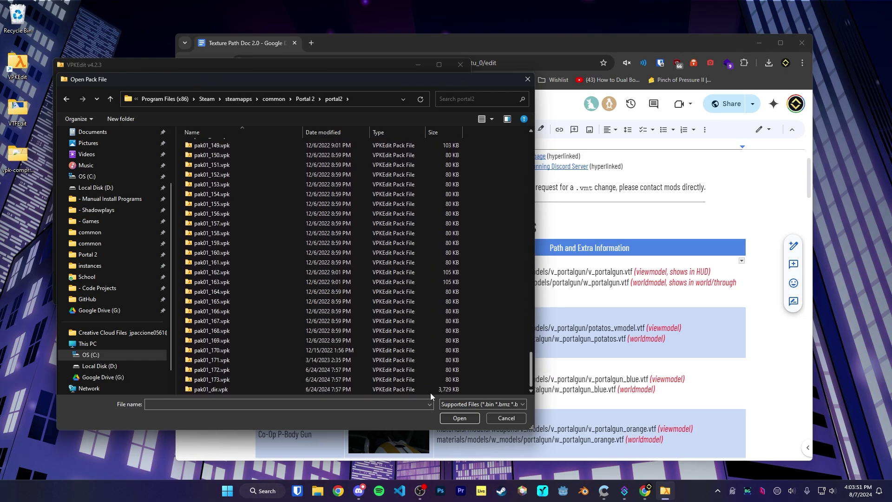
{"action": "double_click", "coordinate": [211, 391]}
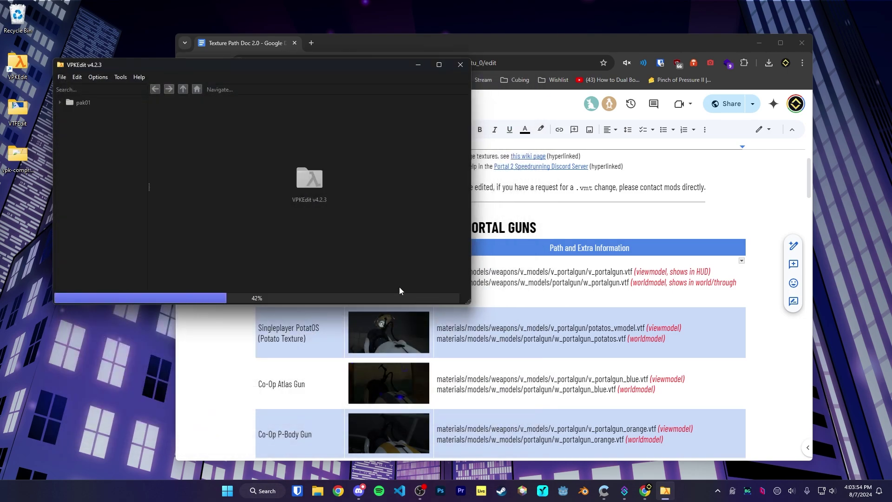
Browse to materials/models/weapons/v_models/v_portalgun and enlarge the window to list its textures.
{"action": "left_click_drag", "start_coordinate": [359, 64], "coordinate": [318, 64]}
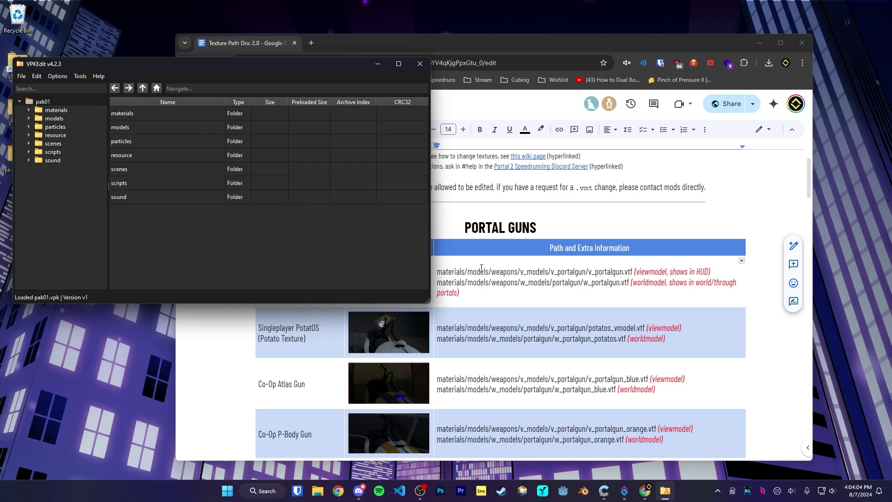
{"action": "double_click", "coordinate": [122, 114]}
{"action": "scroll", "coordinate": [213, 216], "scroll_direction": "down", "scroll_amount": 8}
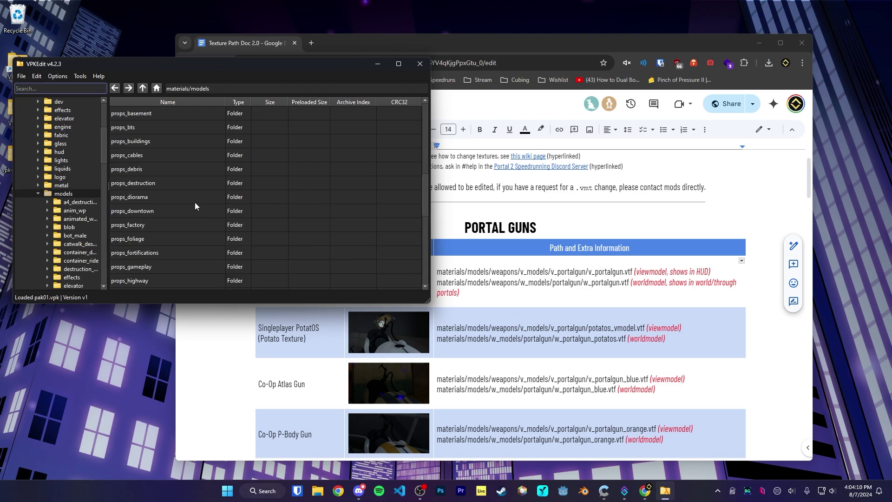
{"action": "scroll", "coordinate": [195, 206], "scroll_direction": "down", "scroll_amount": 5}
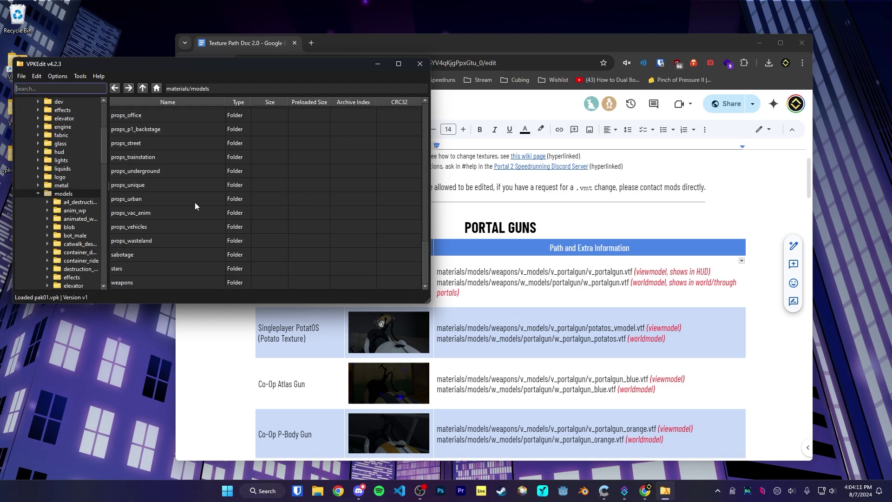
{"action": "double_click", "coordinate": [122, 282]}
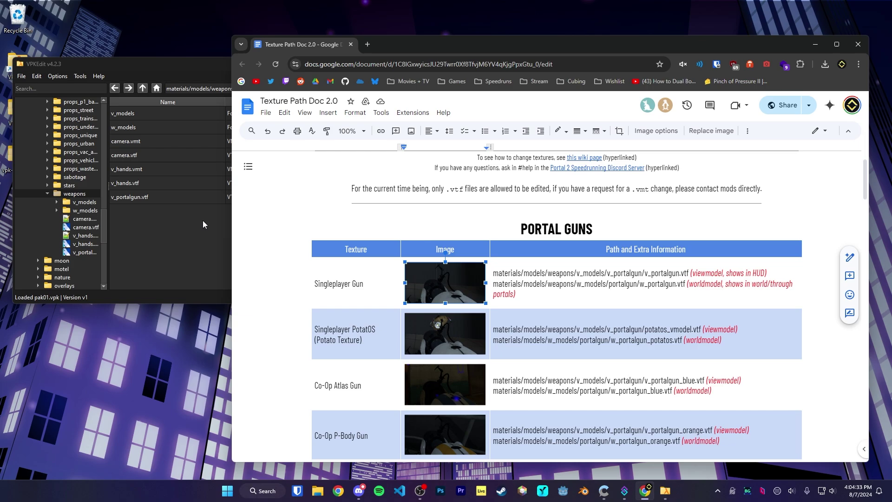
{"action": "left_click", "coordinate": [203, 222]}
{"action": "left_click_drag", "start_coordinate": [172, 71], "coordinate": [200, 66]}
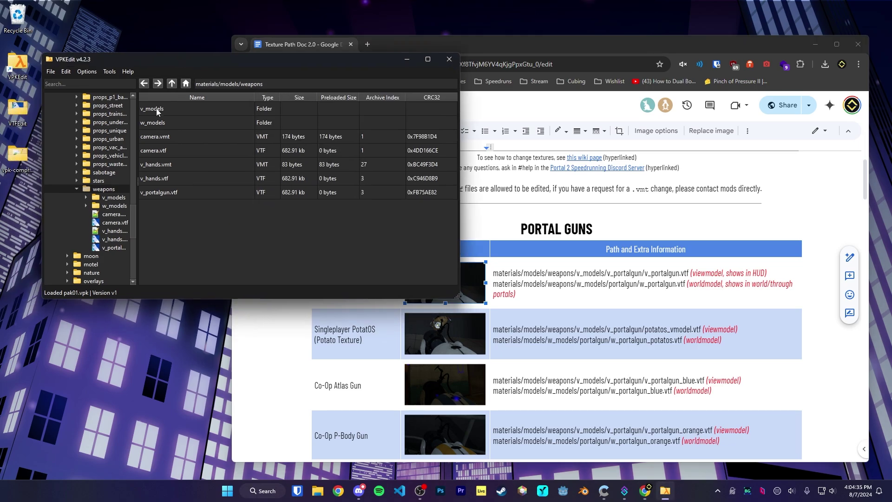
{"action": "double_click", "coordinate": [157, 109]}
{"action": "double_click", "coordinate": [168, 109]}
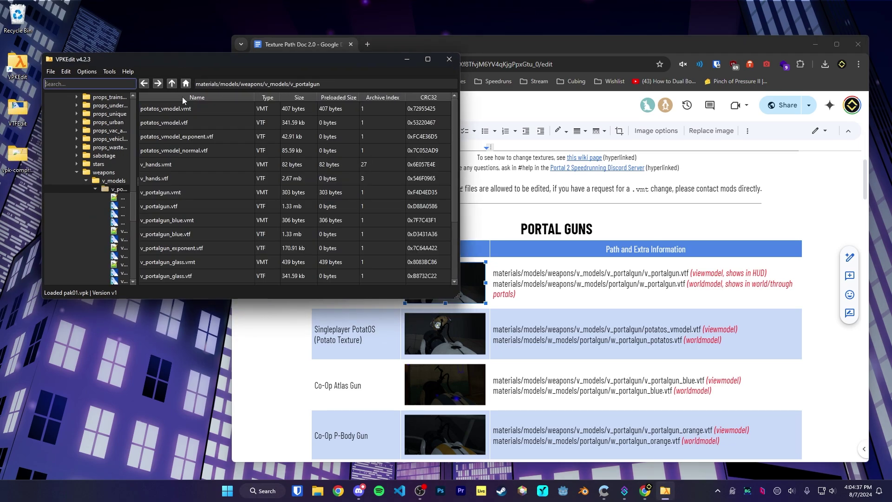
{"action": "left_click_drag", "start_coordinate": [182, 59], "coordinate": [260, 56]}
{"action": "left_click_drag", "start_coordinate": [536, 295], "coordinate": [604, 407]}
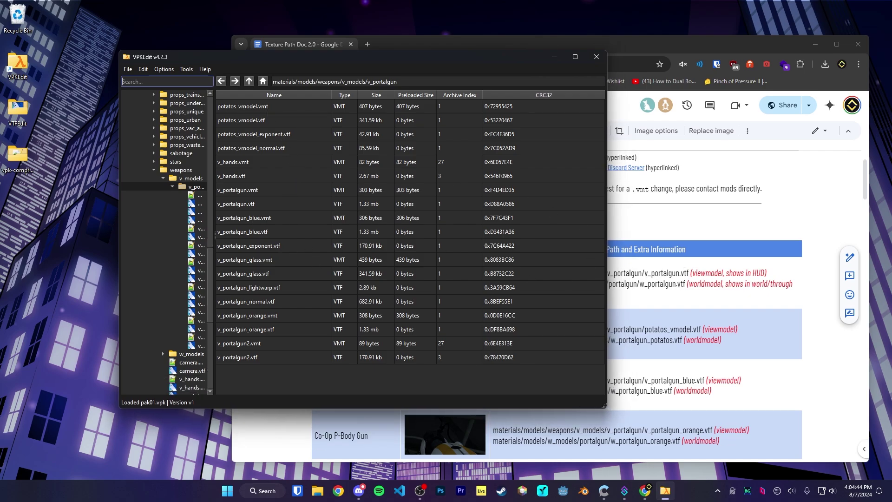
Preview the 1024x1024 v_portalgun.vtf texture and drag a copy of it onto the desktop.
{"action": "left_click", "coordinate": [235, 204]}
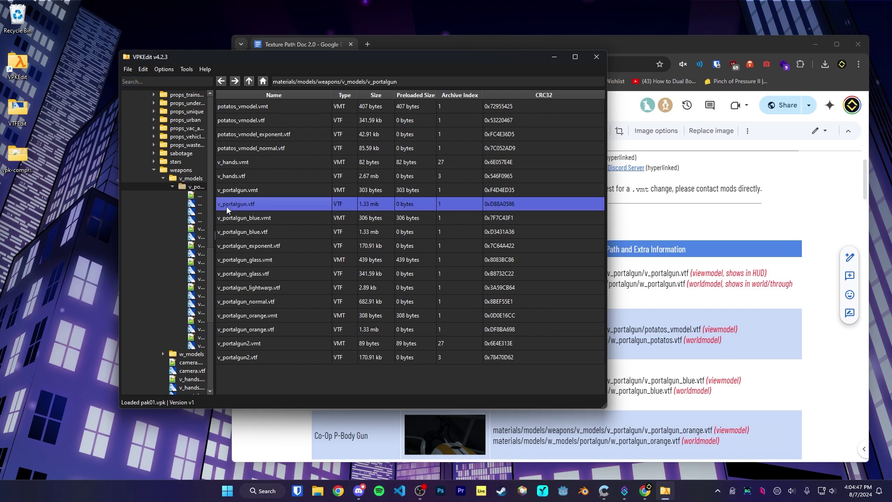
{"action": "double_click", "coordinate": [238, 205]}
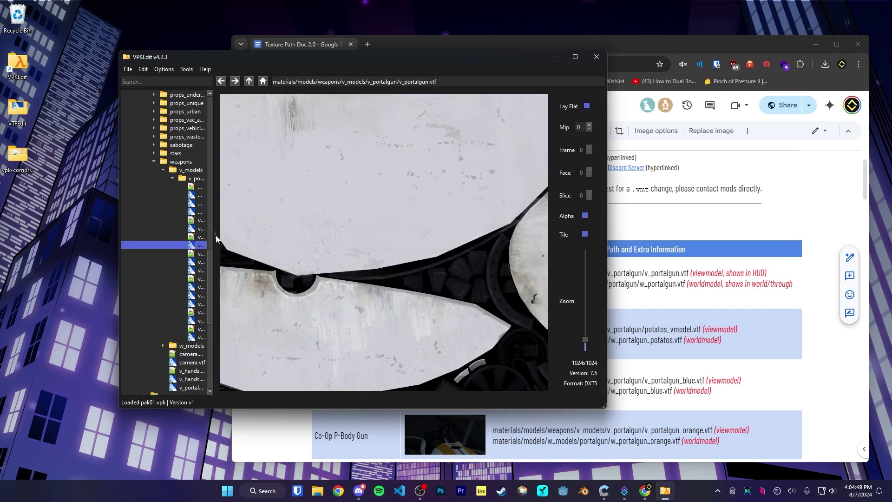
{"action": "left_click_drag", "start_coordinate": [216, 236], "coordinate": [291, 235]}
{"action": "left_click_drag", "start_coordinate": [585, 343], "coordinate": [586, 347]}
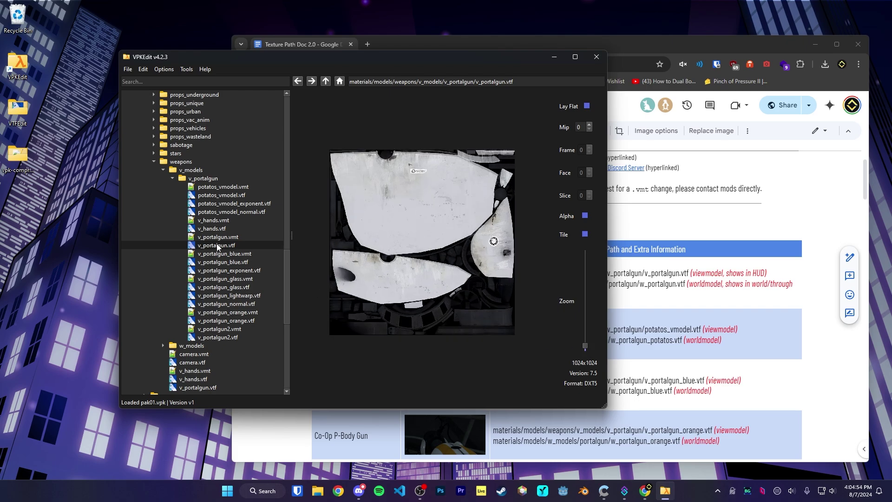
{"action": "left_click_drag", "start_coordinate": [217, 247], "coordinate": [202, 246]}
{"action": "left_click_drag", "start_coordinate": [79, 235], "coordinate": [77, 235]}
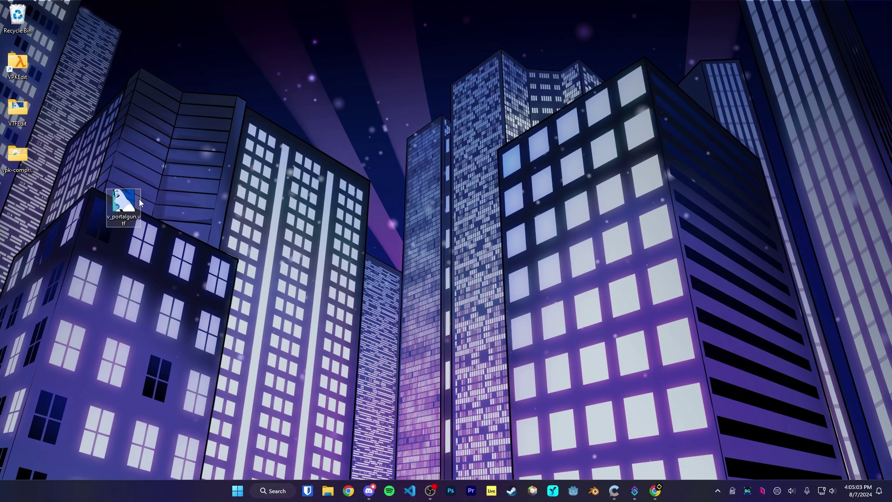
Launch VTFEdit Reloaded from the VTFEdit folder and open the desktop's v_portalgun.vtf.
{"action": "double_click", "coordinate": [19, 108]}
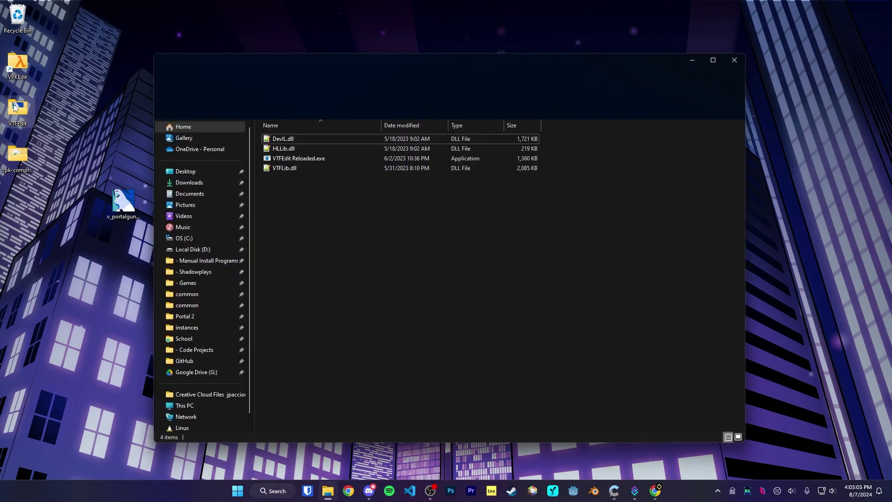
{"action": "left_click", "coordinate": [312, 161]}
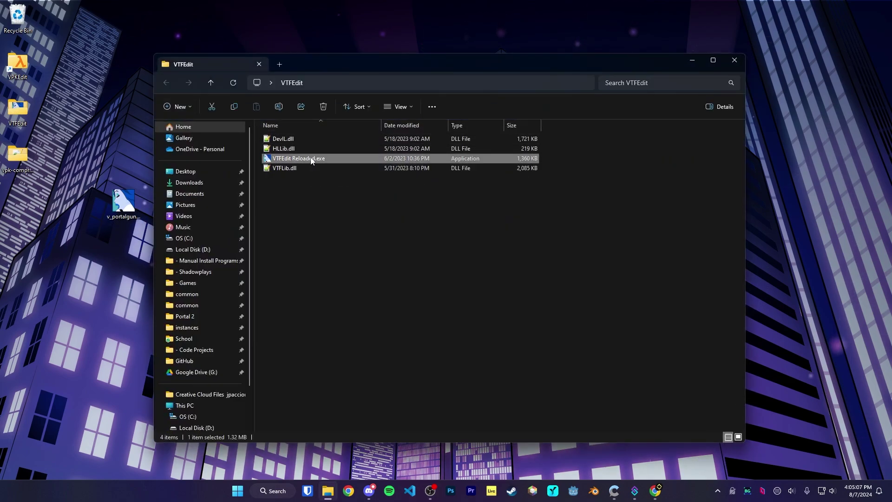
{"action": "double_click", "coordinate": [311, 159]}
{"action": "double_click", "coordinate": [327, 2]}
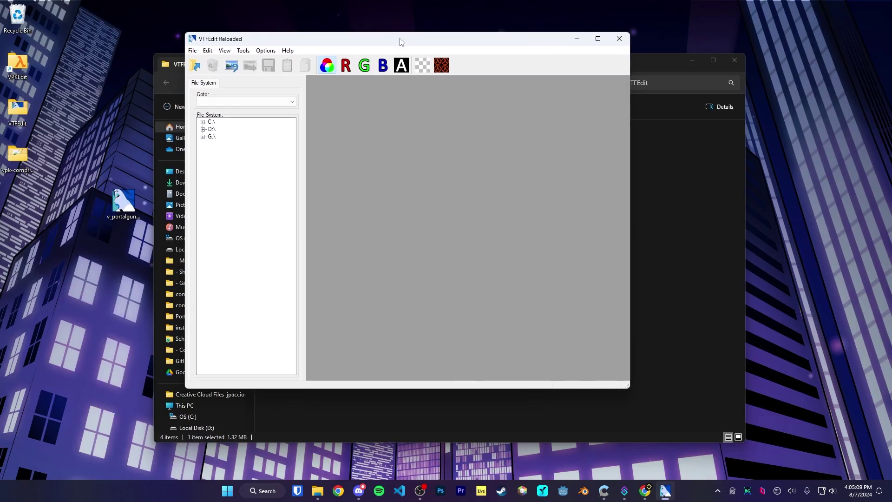
{"action": "left_click", "coordinate": [193, 51]}
{"action": "left_click", "coordinate": [196, 71]}
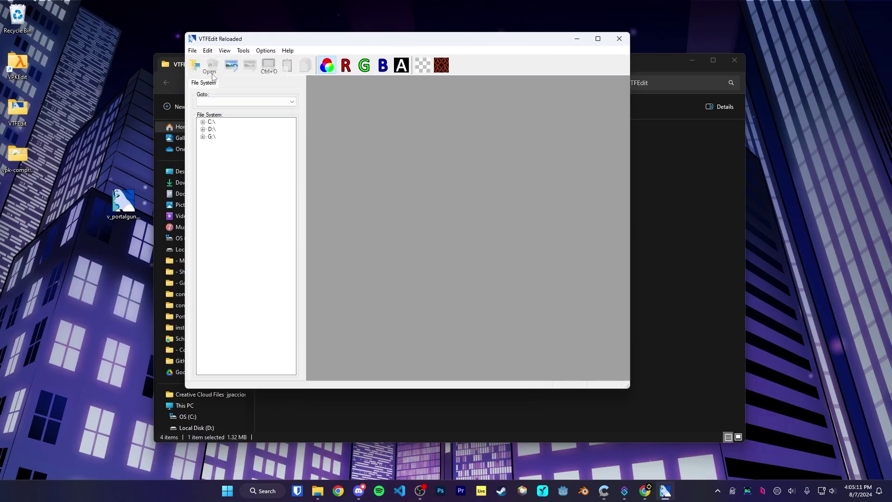
{"action": "left_click", "coordinate": [230, 138]}
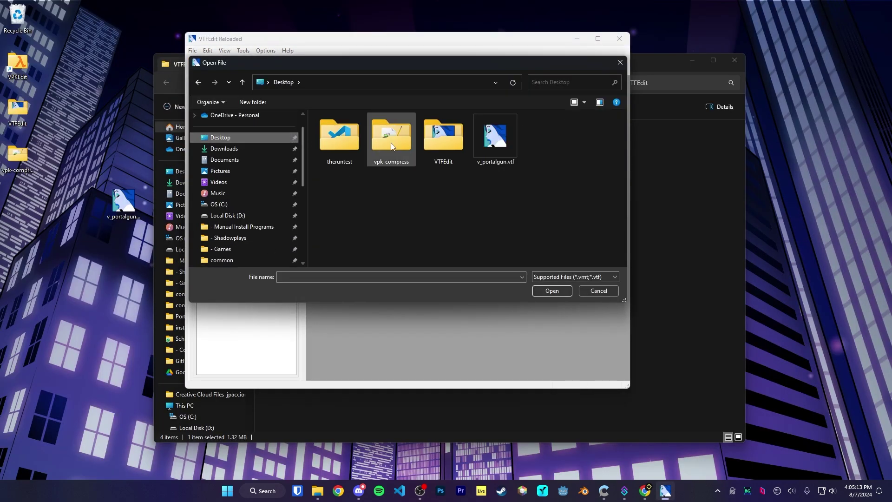
{"action": "double_click", "coordinate": [506, 139]}
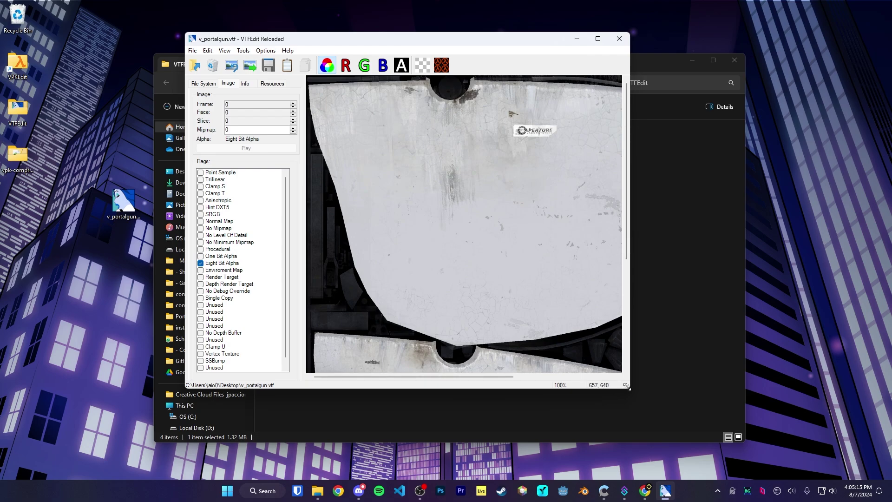
{"action": "left_click_drag", "start_coordinate": [627, 387], "coordinate": [724, 451]}
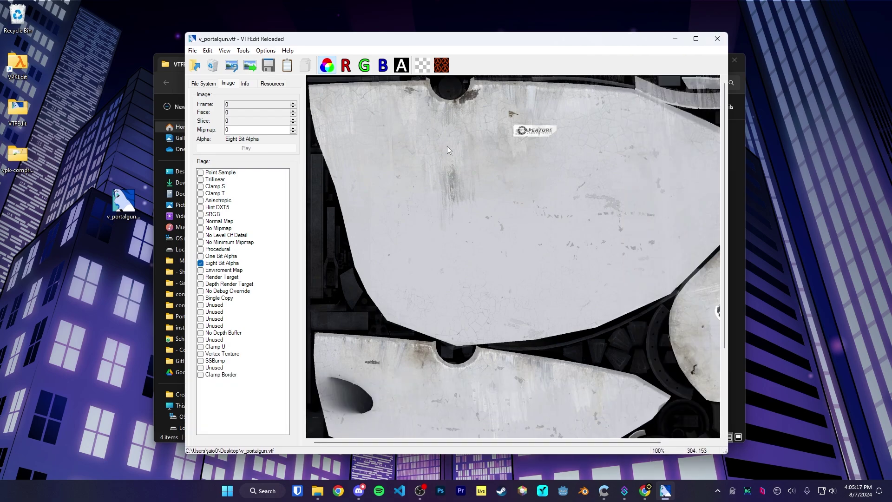
{"action": "left_click", "coordinate": [132, 226]}
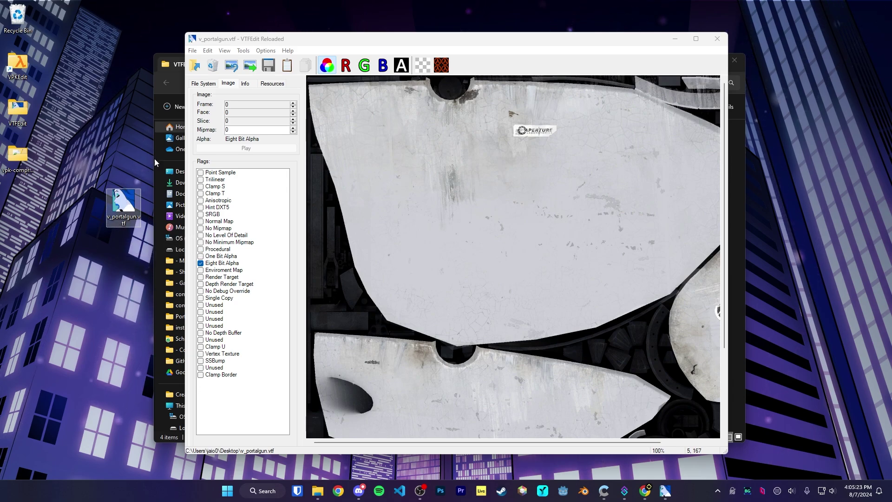
Export the texture as a JPEG image to the desktop.
{"action": "left_click", "coordinate": [192, 51]}
{"action": "left_click", "coordinate": [212, 132]}
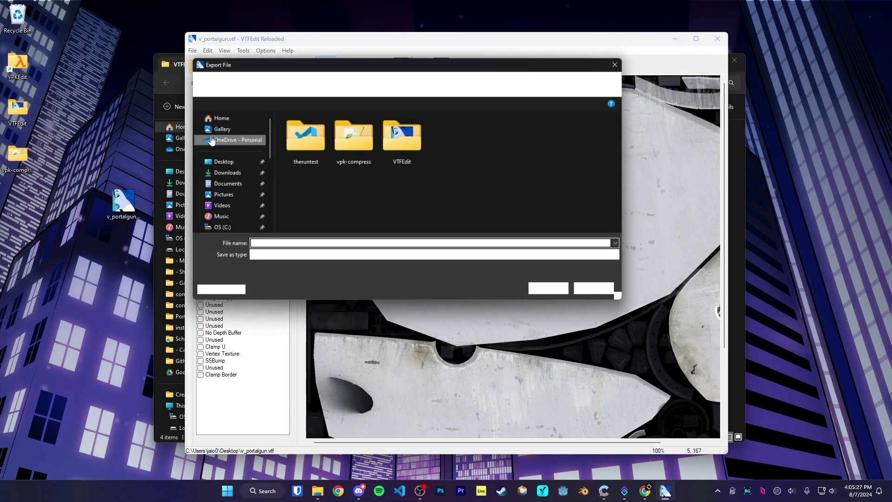
{"action": "left_click", "coordinate": [279, 256]}
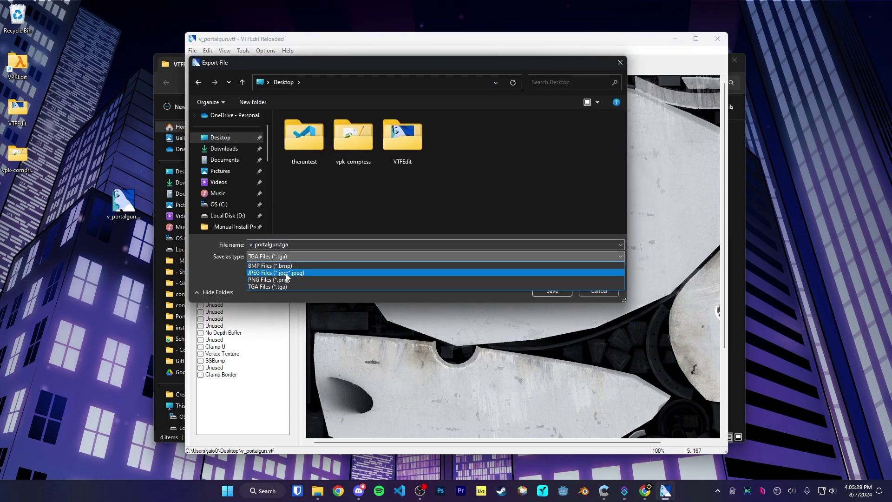
{"action": "left_click", "coordinate": [261, 266]}
{"action": "left_click", "coordinate": [552, 290]}
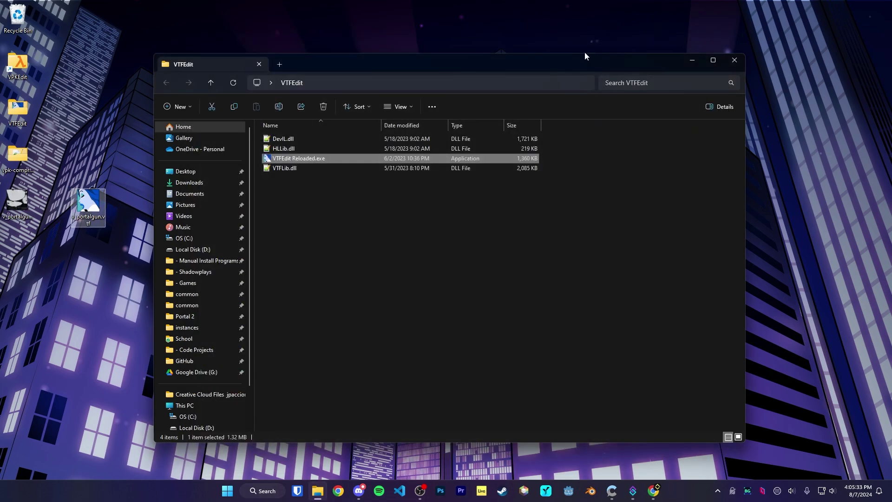
Open the exported v_portalgun.jpg in paint.net.
{"action": "left_click_drag", "start_coordinate": [584, 51], "coordinate": [609, 59]}
{"action": "left_click", "coordinate": [6, 205]}
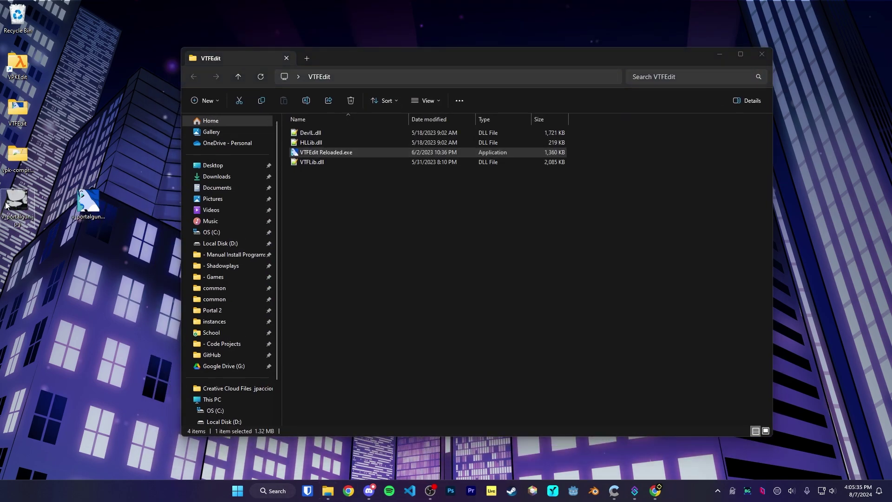
{"action": "right_click", "coordinate": [16, 204]}
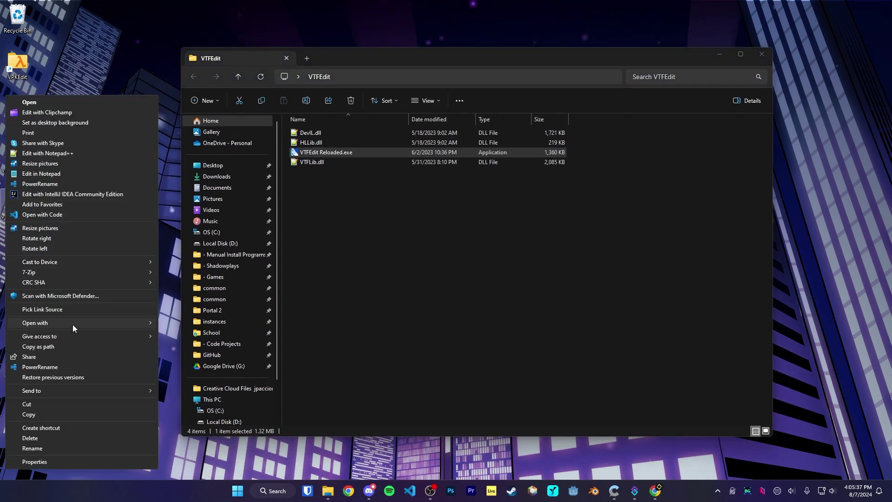
{"action": "left_click", "coordinate": [195, 325]}
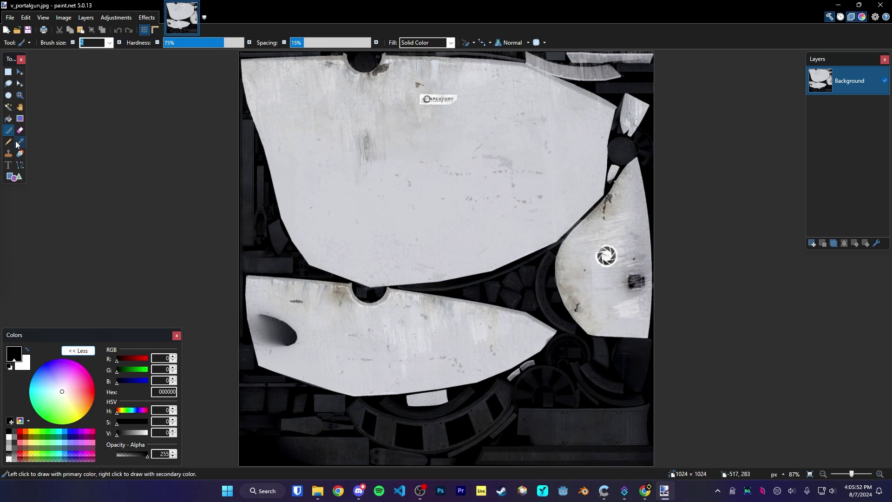
Draw a red smiley and 'Subscribe' on the texture, save the JPEG, and close paint.net.
{"action": "left_click", "coordinate": [19, 432]}
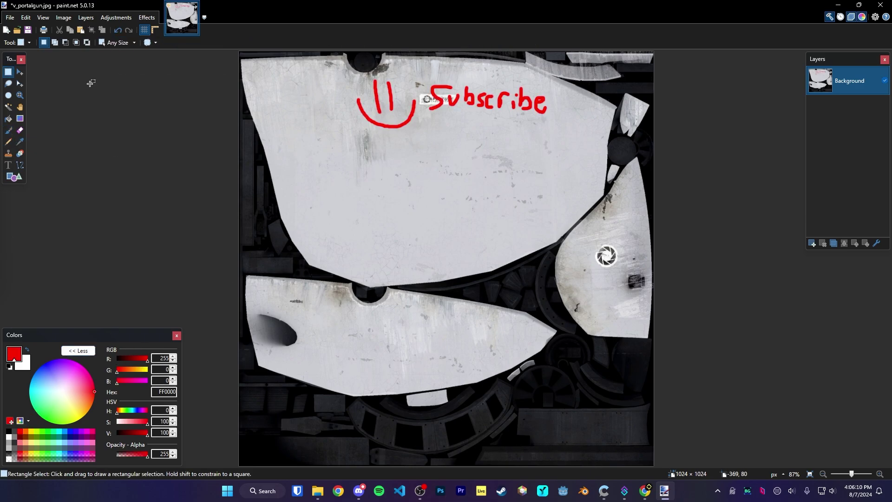
{"action": "key", "text": "ctrl+s"}
{"action": "left_click", "coordinate": [374, 322]}
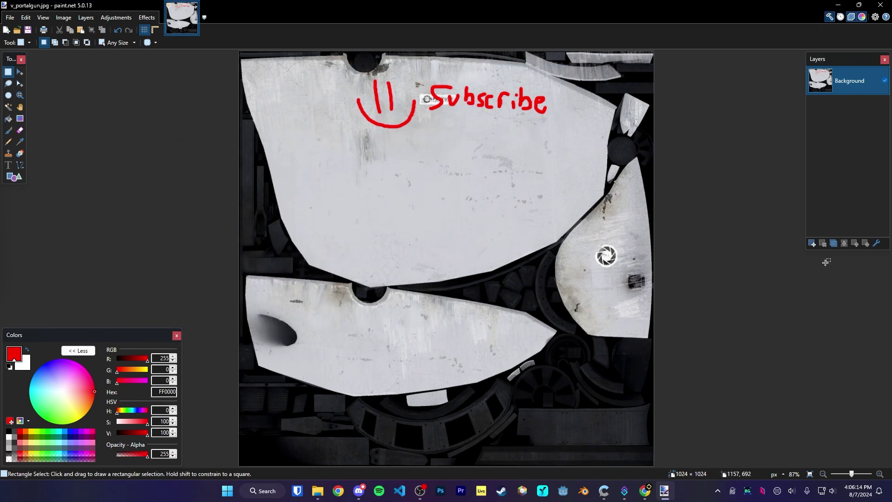
{"action": "key", "text": "alt+F4"}
{"action": "left_click_drag", "start_coordinate": [397, 57], "coordinate": [408, 57]}
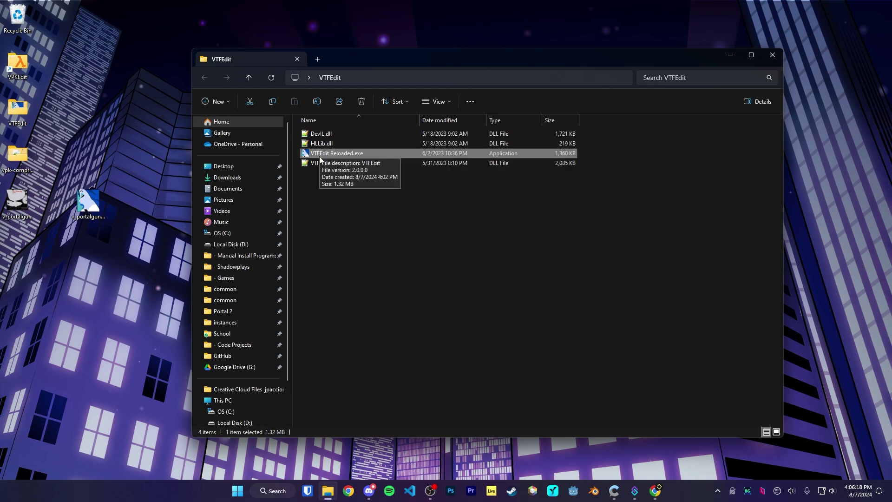
Import the edited v_portalgun.jpg into VTFEdit Reloaded as a new texture with default VTF options.
{"action": "double_click", "coordinate": [344, 153]}
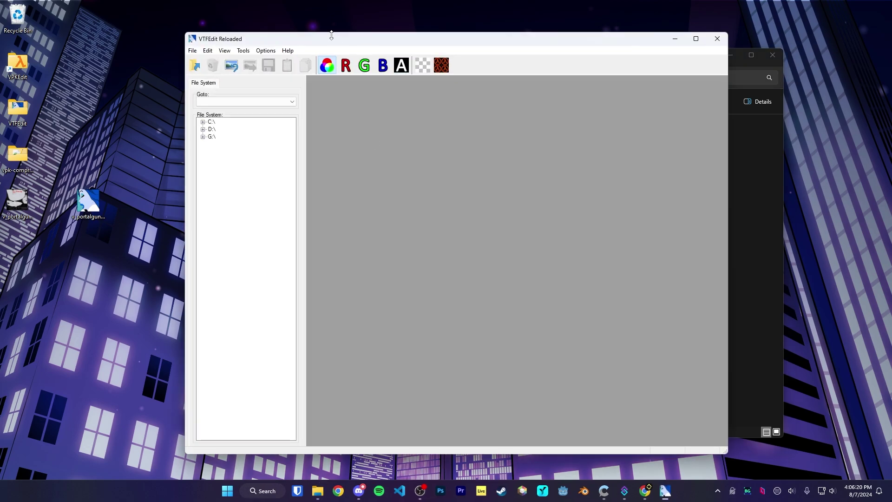
{"action": "left_click", "coordinate": [193, 50]}
{"action": "left_click", "coordinate": [192, 50]}
{"action": "left_click", "coordinate": [192, 50]}
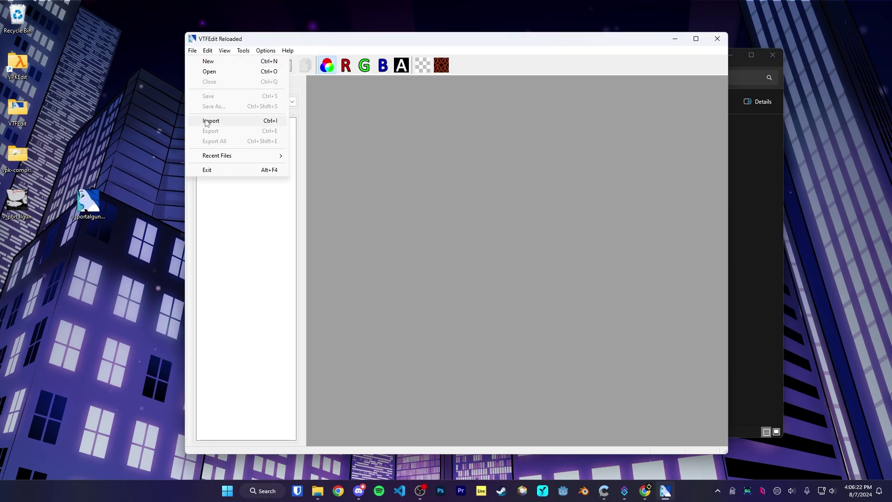
{"action": "left_click", "coordinate": [207, 120]}
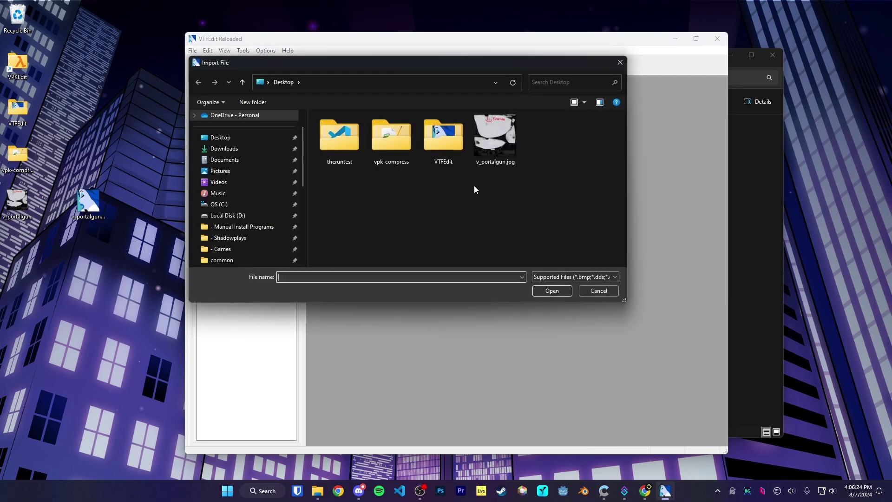
{"action": "double_click", "coordinate": [502, 162]}
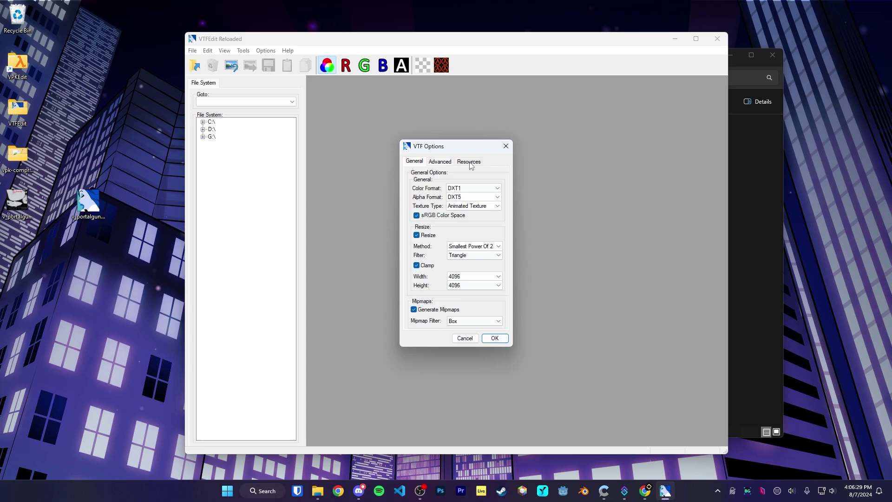
{"action": "left_click", "coordinate": [495, 339]}
Save the texture as v_portalgun.vtf, replacing the desktop copy, and close VTFEdit.
{"action": "key", "text": "ctrl+s"}
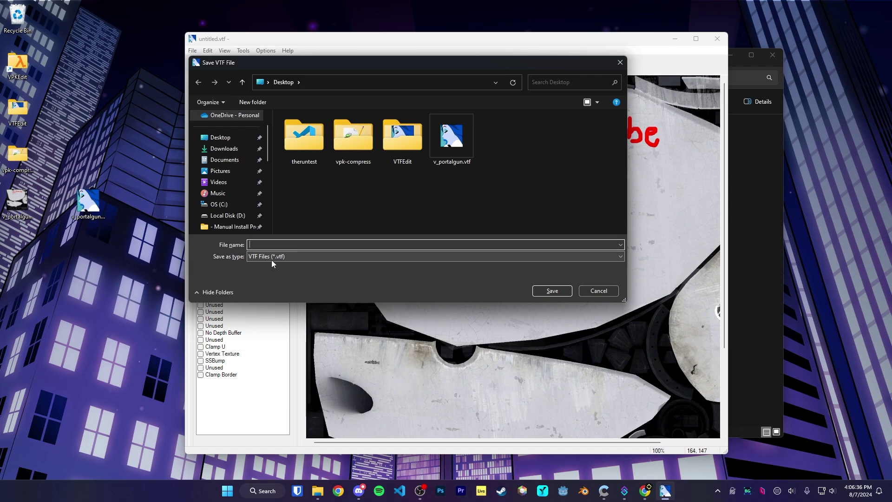
{"action": "left_click", "coordinate": [453, 155]}
{"action": "left_click", "coordinate": [280, 243]}
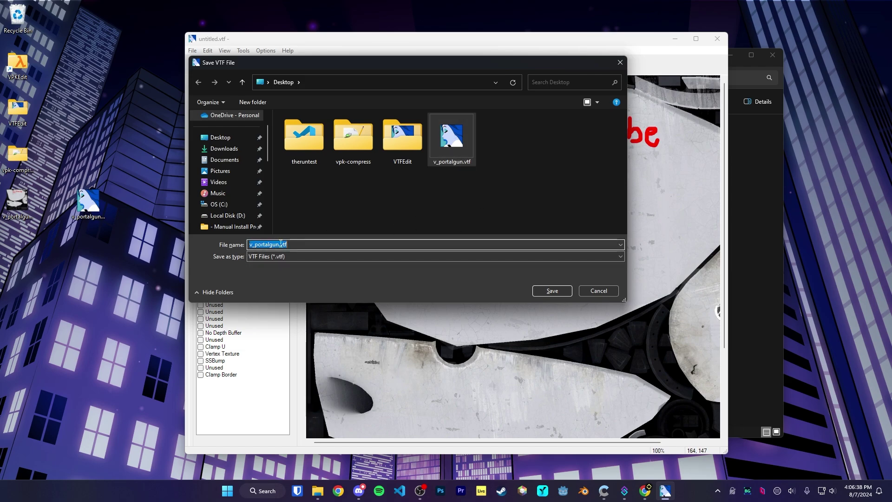
{"action": "left_click", "coordinate": [553, 291]}
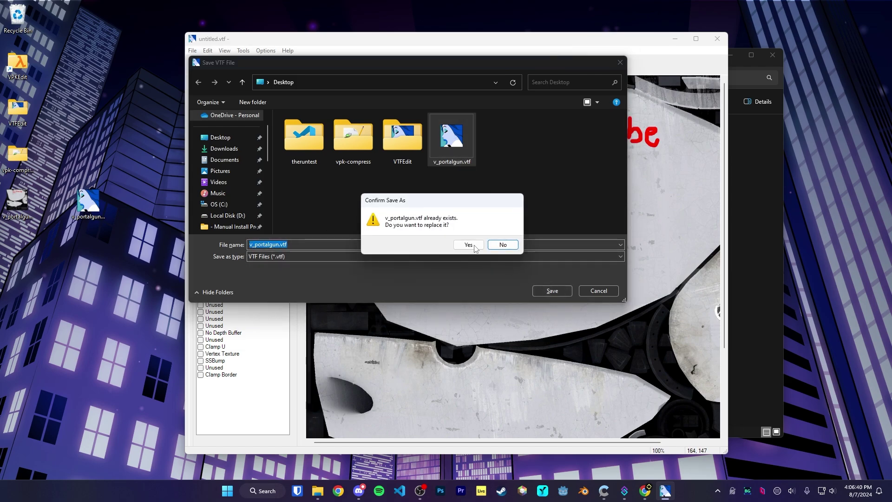
{"action": "left_click", "coordinate": [470, 247]}
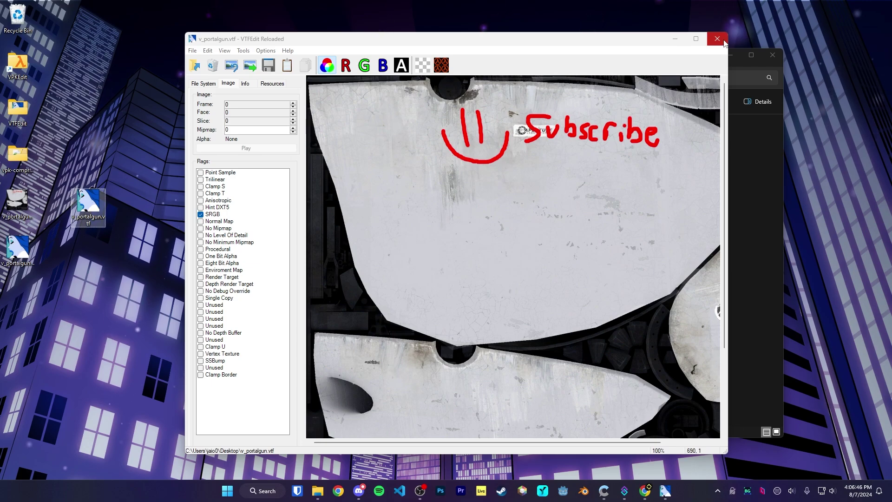
{"action": "left_click", "coordinate": [718, 39]}
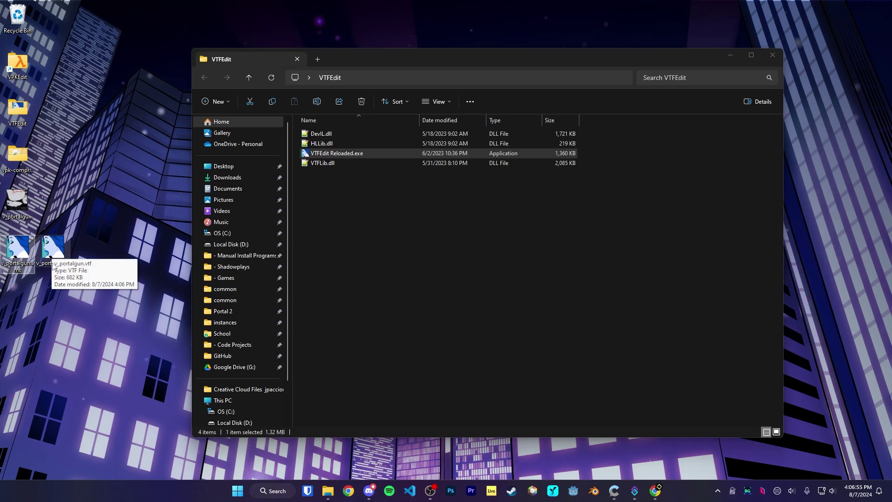
Open v_portalgun.vmt in VTFEdit, look over its material text, and close it.
{"action": "double_click", "coordinate": [18, 251]}
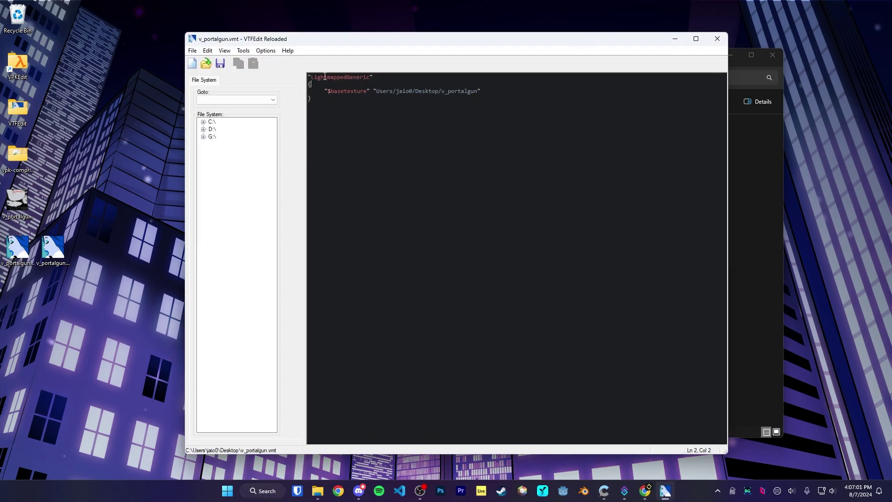
{"action": "left_click_drag", "start_coordinate": [377, 87], "coordinate": [433, 87]}
{"action": "left_click_drag", "start_coordinate": [532, 127], "coordinate": [294, 71]}
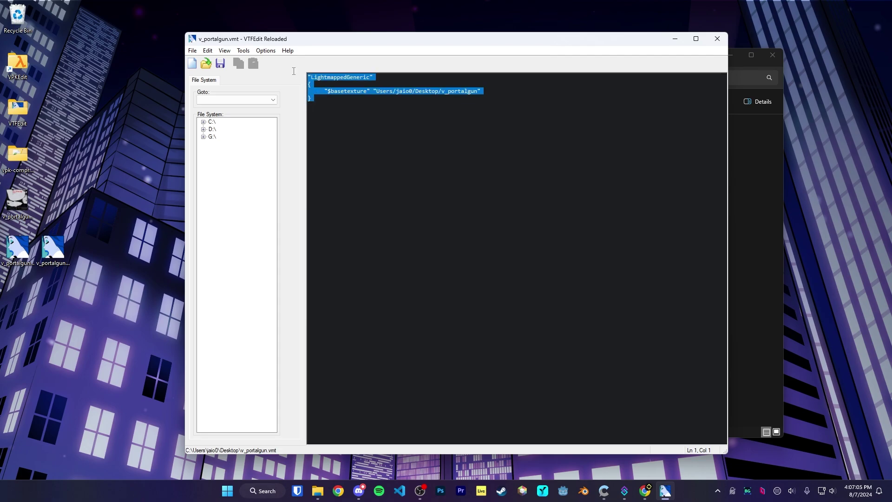
{"action": "left_click", "coordinate": [495, 122]}
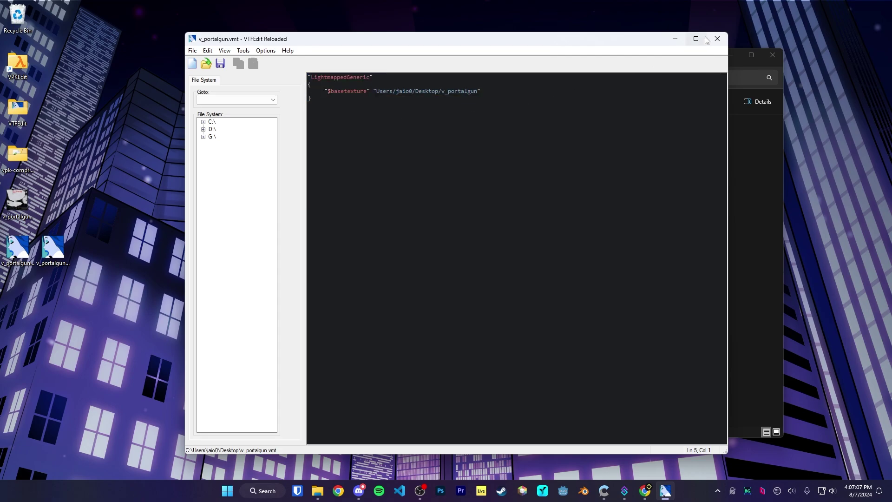
{"action": "left_click", "coordinate": [718, 38]}
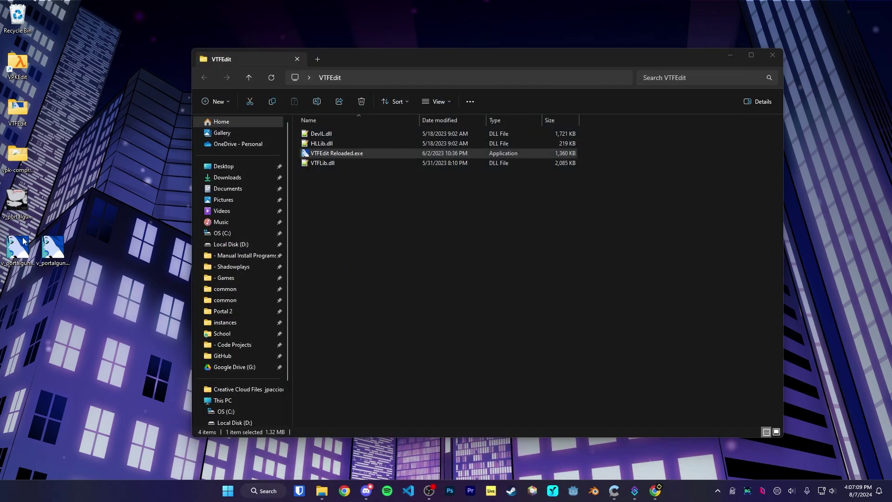
Delete the extra v_portalgun file from the desktop.
{"action": "left_click", "coordinate": [18, 248]}
{"action": "key", "text": "Delete"}
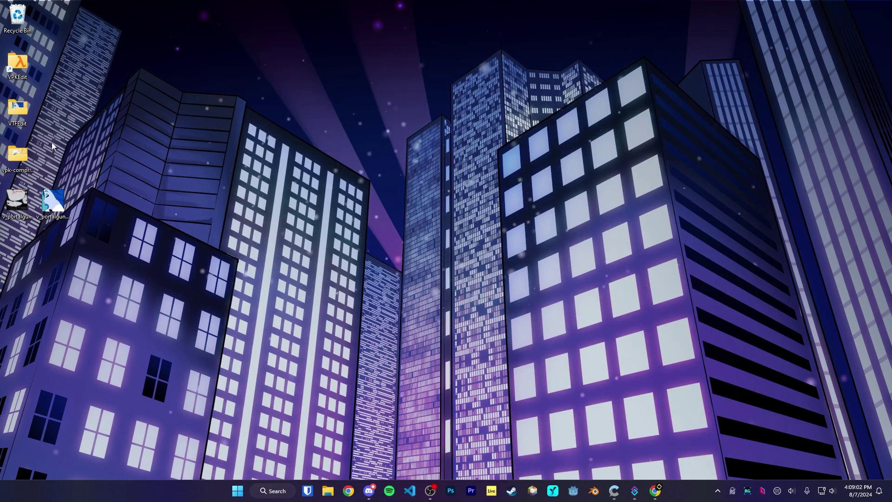
{"action": "left_click", "coordinate": [29, 76]}
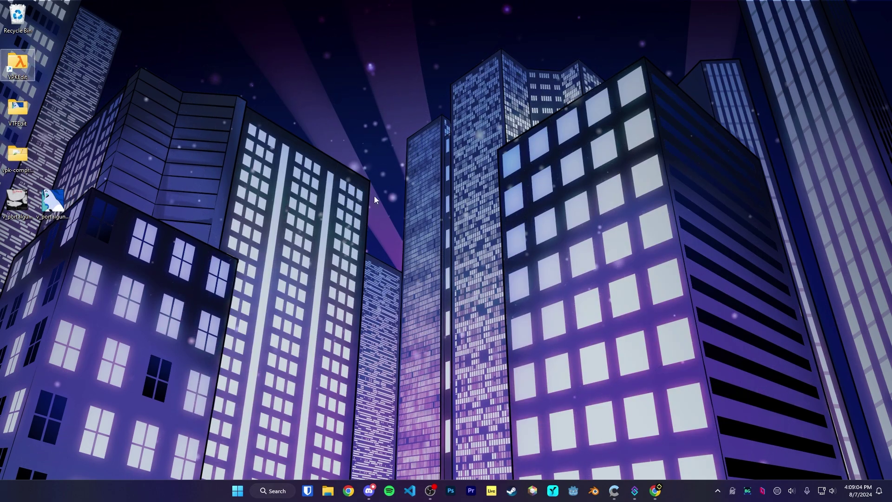
Highlight the singleplayer gun viewmodel texture path in Texture Path Doc 2.0 and reposition v_portalgun.vtf.
{"action": "mouse_move", "coordinate": [655, 491]}
{"action": "left_click", "coordinate": [659, 475]}
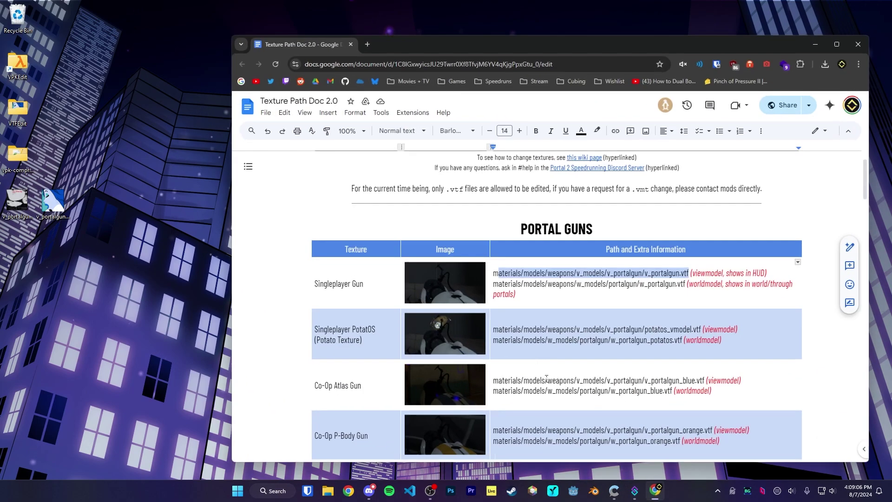
{"action": "left_click_drag", "start_coordinate": [493, 273], "coordinate": [686, 274]}
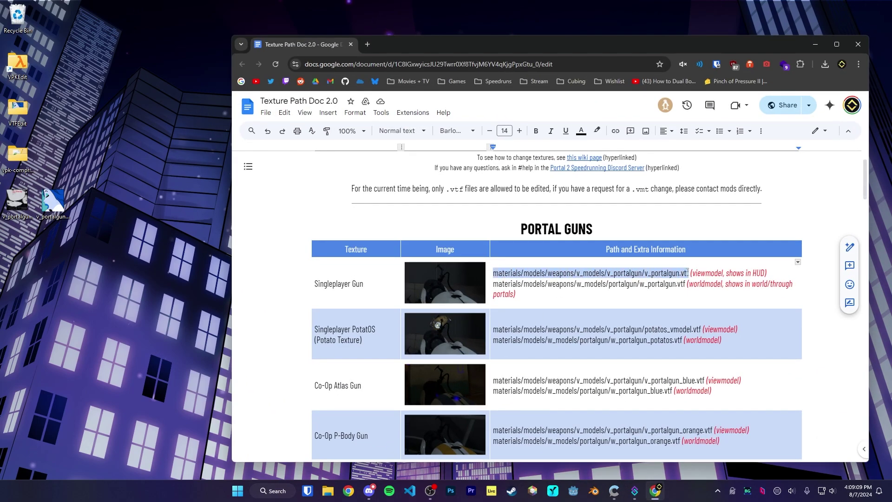
{"action": "left_click", "coordinate": [52, 208]}
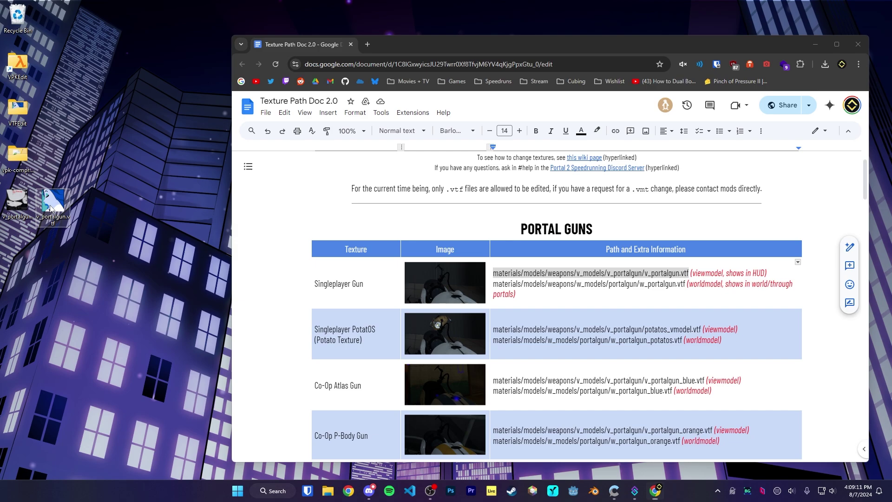
{"action": "left_click_drag", "start_coordinate": [51, 207], "coordinate": [20, 72]}
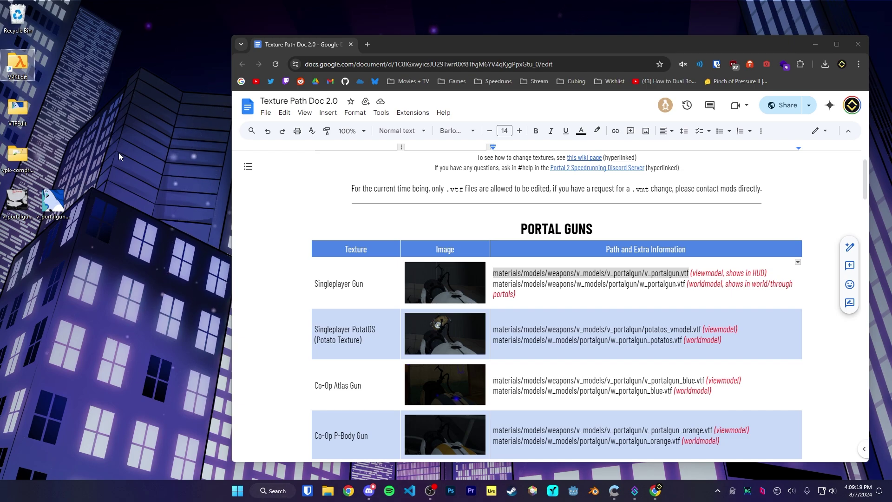
Create a new desktop folder named pak01_dir.
{"action": "key", "text": "ctrl+shift+n"}
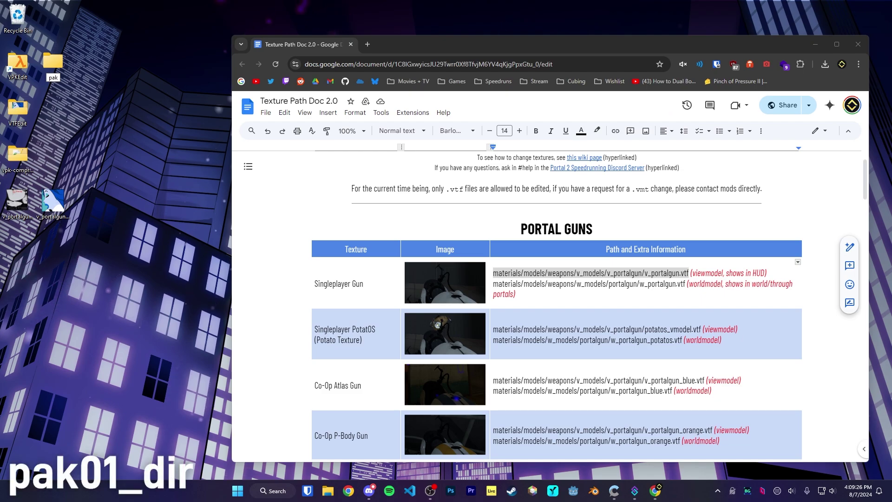
{"action": "type", "text": "pak01_dir"}
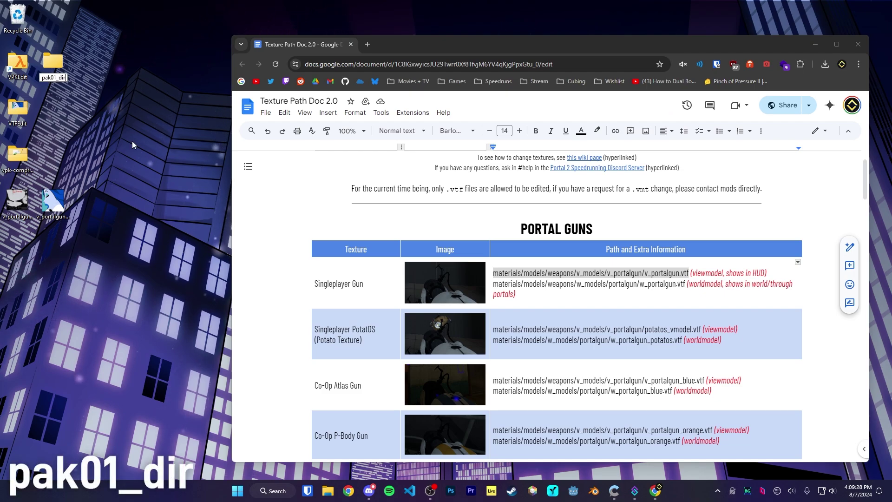
{"action": "left_click", "coordinate": [132, 141]}
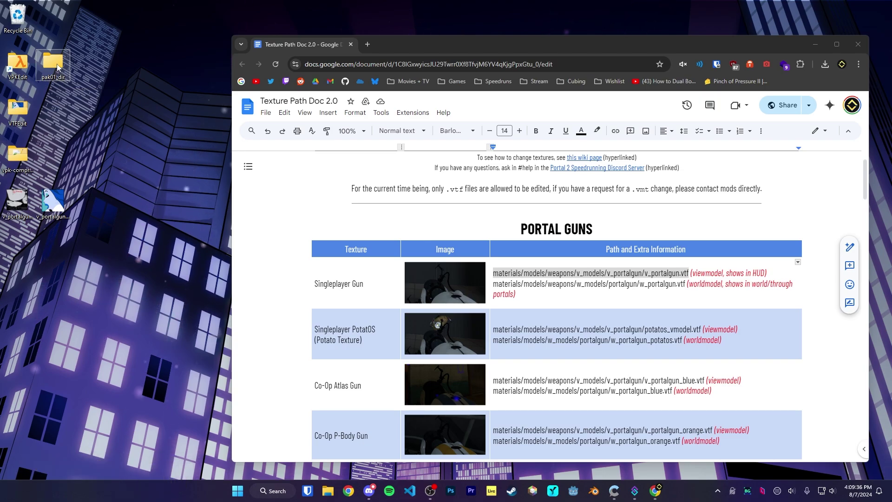
Open pak01_dir and create a materials folder inside it.
{"action": "double_click", "coordinate": [53, 64]}
{"action": "left_click_drag", "start_coordinate": [834, 443], "coordinate": [644, 275]}
{"action": "left_click_drag", "start_coordinate": [481, 59], "coordinate": [343, 27]}
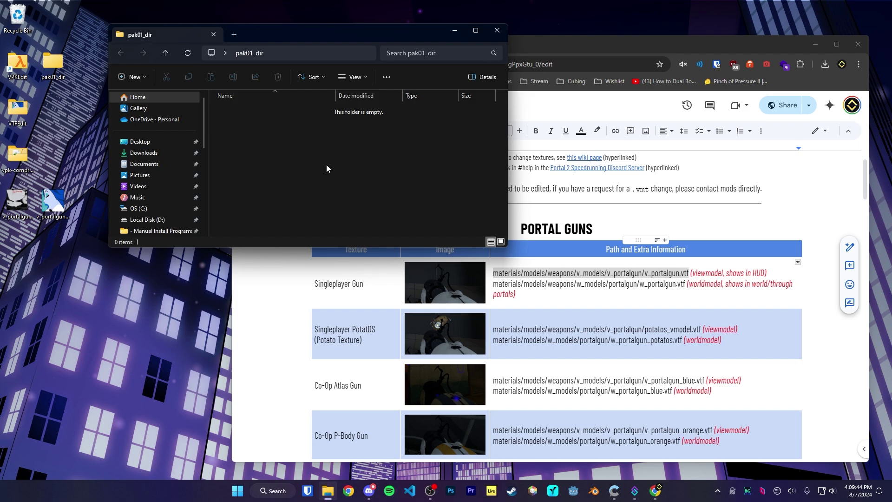
{"action": "key", "text": "ctrl+shift+n"}
{"action": "type", "text": "materials"}
{"action": "key", "text": "Return"}
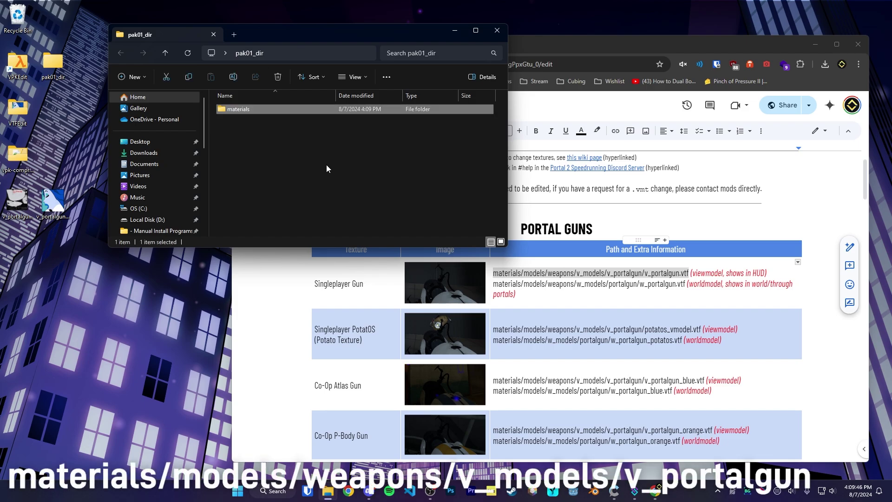
{"action": "key", "text": "Return"}
Create nested folders models, weapons, v_models and v_portalgun inside materials.
{"action": "key", "text": "ctrl+shift+n"}
{"action": "type", "text": "models"}
{"action": "key", "text": "Return"}
{"action": "key", "text": "Return"}
{"action": "key", "text": "ctrl+shift+n"}
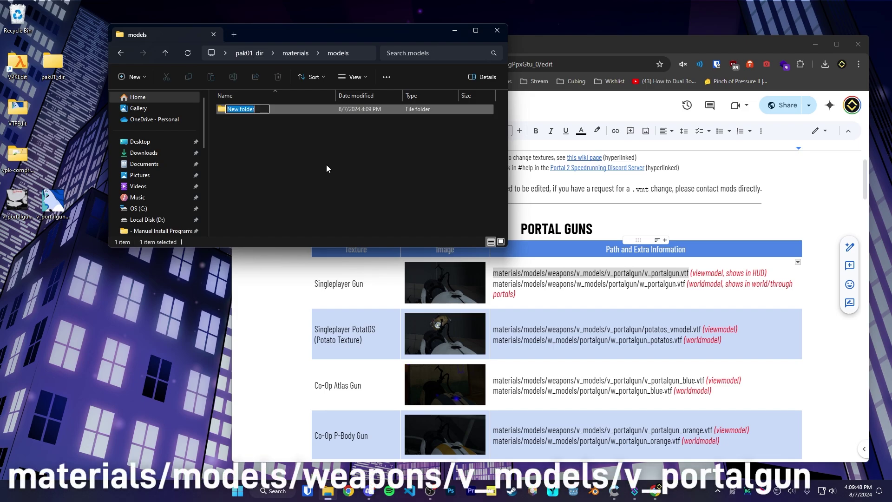
{"action": "type", "text": "weapons"}
{"action": "key", "text": "Return"}
{"action": "key", "text": "Return"}
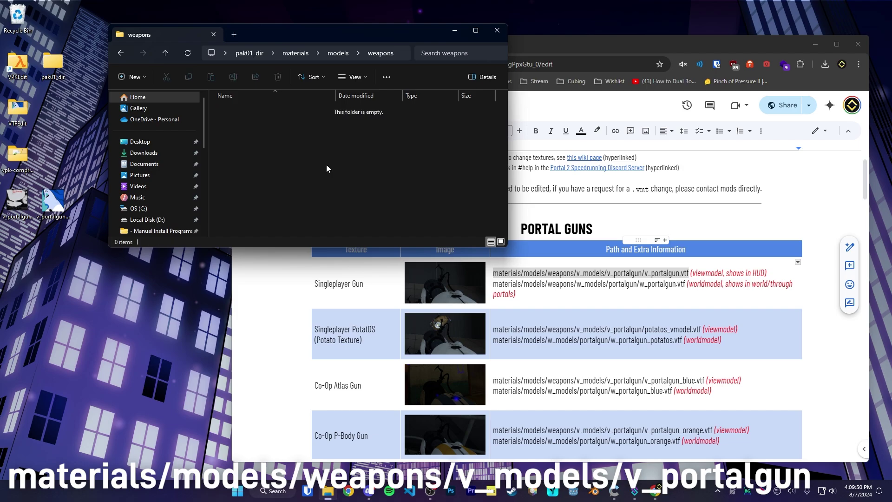
{"action": "key", "text": "ctrl+shift+n"}
{"action": "type", "text": "v_models"}
{"action": "key", "text": "Return"}
{"action": "key", "text": "Return"}
{"action": "key", "text": "ctrl+shift+n"}
{"action": "type", "text": "v"}
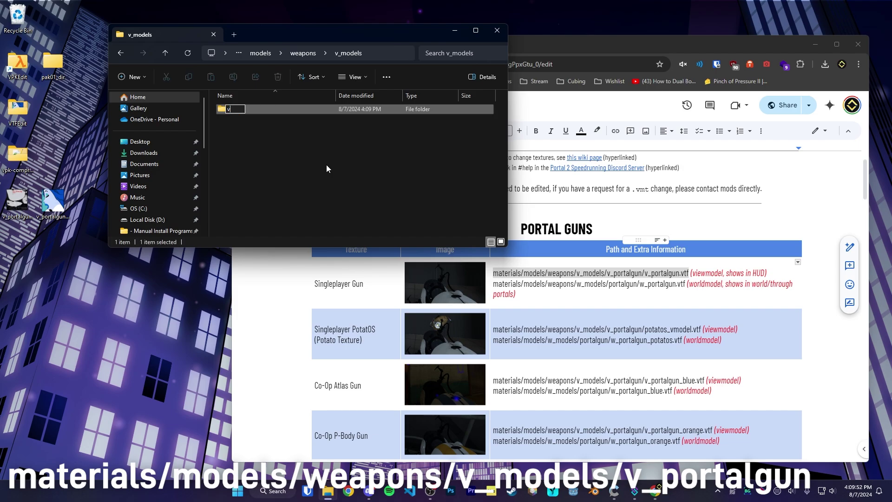
{"action": "type", "text": "_portalgun"}
{"action": "key", "text": "Return"}
{"action": "key", "text": "Return"}
Move v_portalgun.vtf from the desktop into the v_portalgun folder.
{"action": "left_click", "coordinate": [60, 197]}
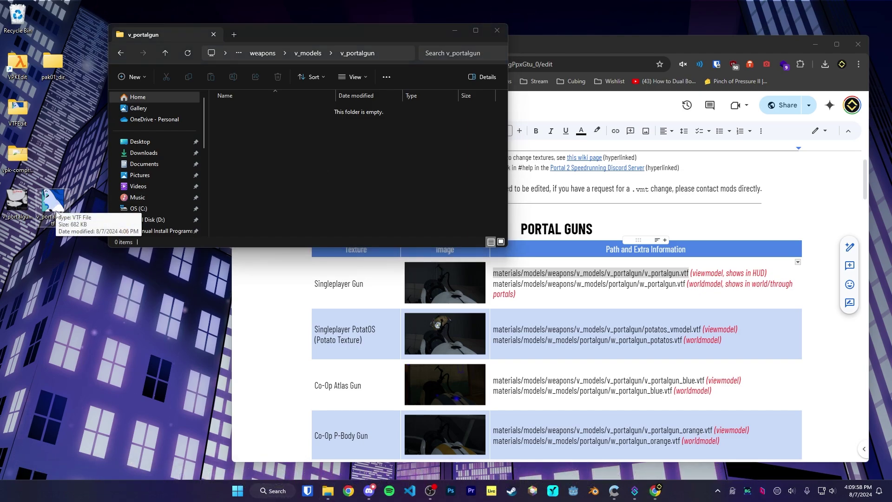
{"action": "left_click_drag", "start_coordinate": [56, 210], "coordinate": [291, 186]}
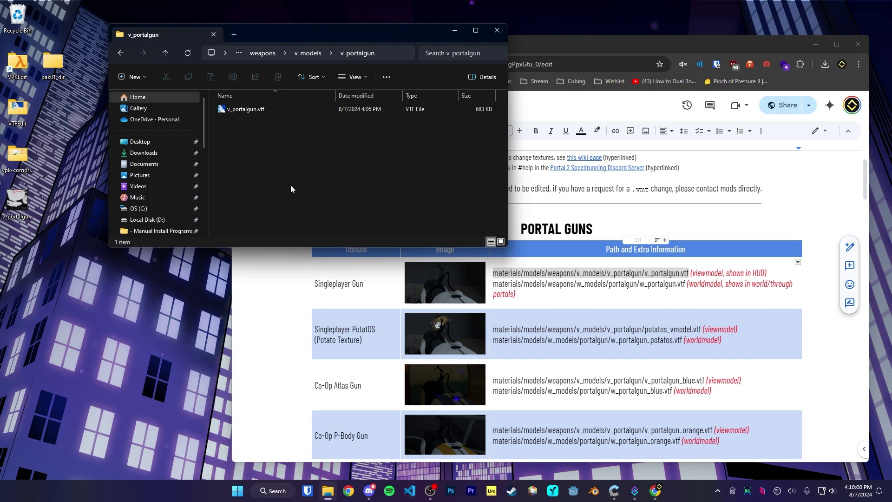
{"action": "key", "text": "super+d"}
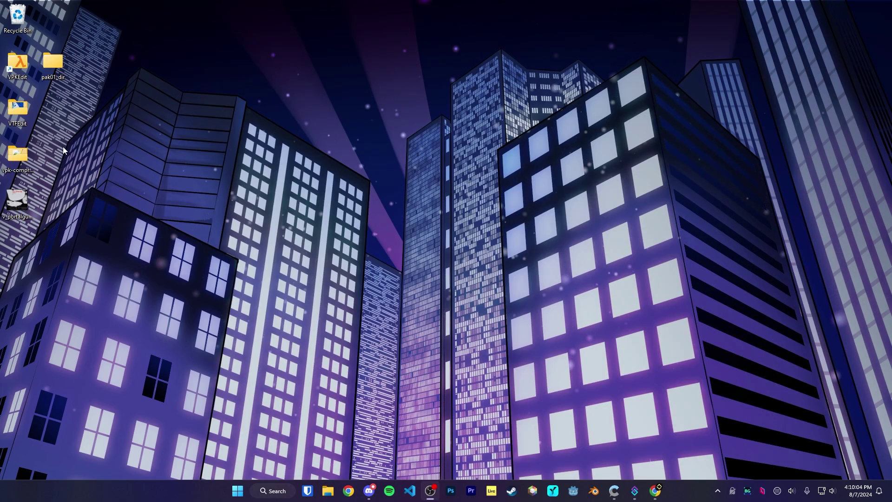
Drag pak01_dir onto vpk.exe in the vpk-compress folder to produce pak01_dir.vpk.
{"action": "double_click", "coordinate": [21, 152]}
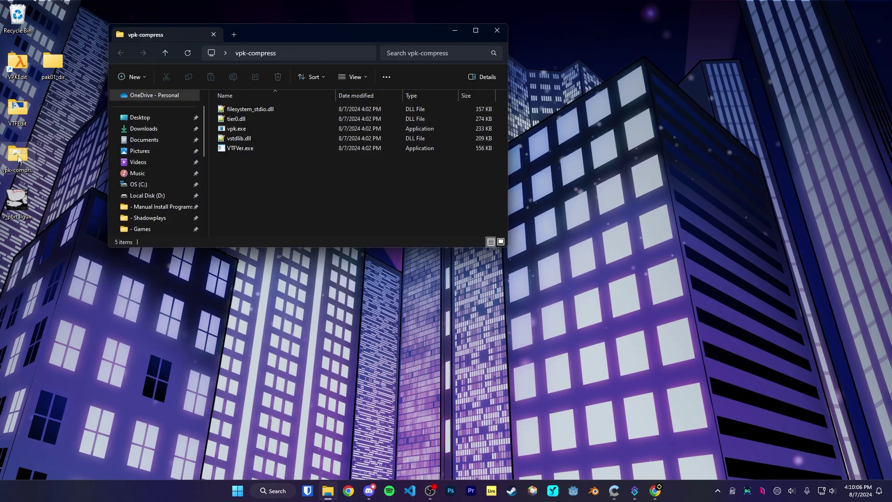
{"action": "left_click_drag", "start_coordinate": [265, 34], "coordinate": [288, 47]}
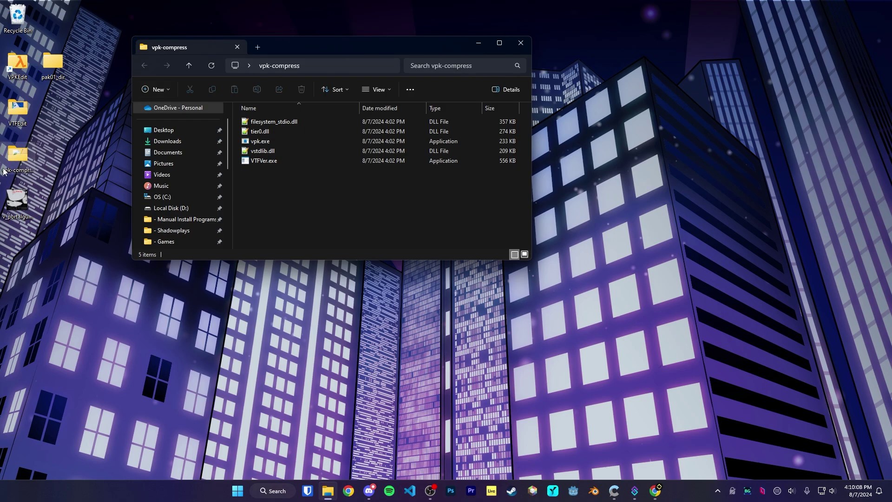
{"action": "left_click", "coordinate": [59, 61]}
{"action": "left_click_drag", "start_coordinate": [59, 61], "coordinate": [280, 139]}
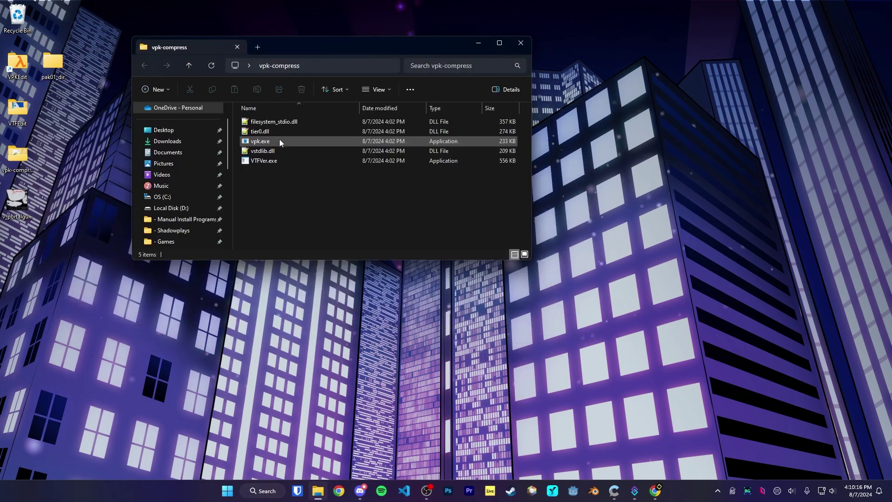
{"action": "left_click", "coordinate": [23, 235]}
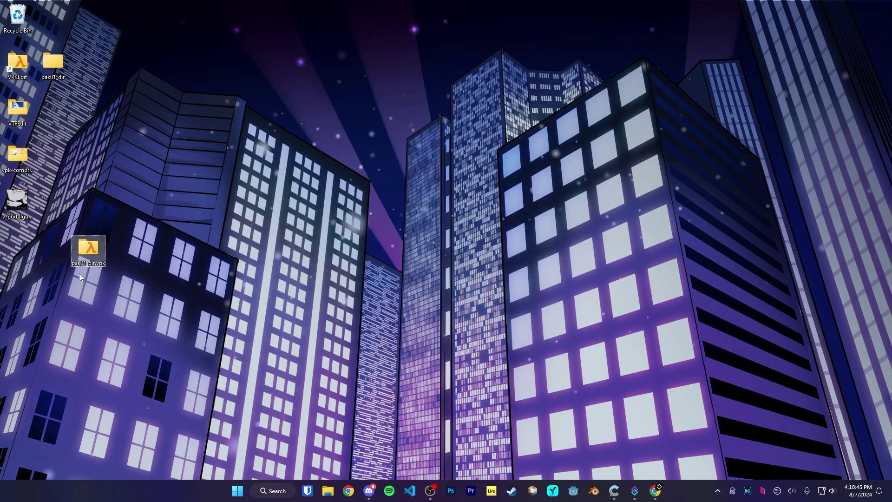
Use Portal 2's Manage > Browse local files in Steam to open its steamapps/common folder.
{"action": "left_click_drag", "start_coordinate": [58, 227], "coordinate": [86, 246]}
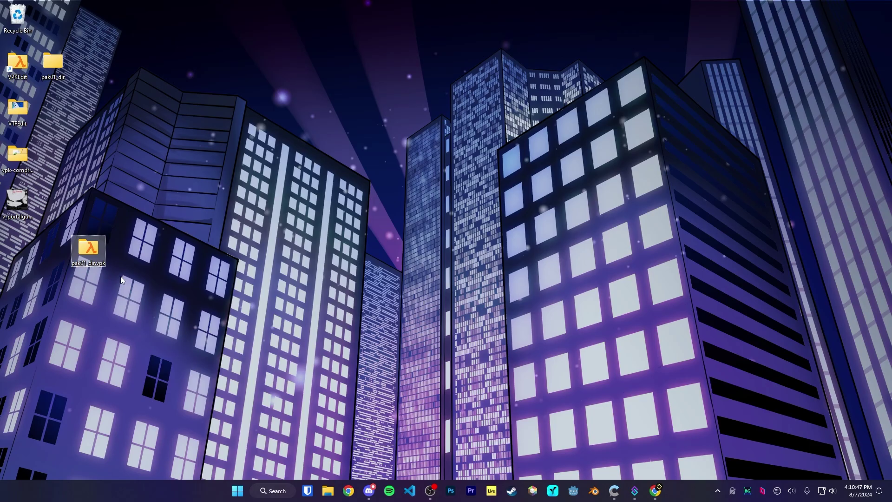
{"action": "left_click", "coordinate": [513, 497]}
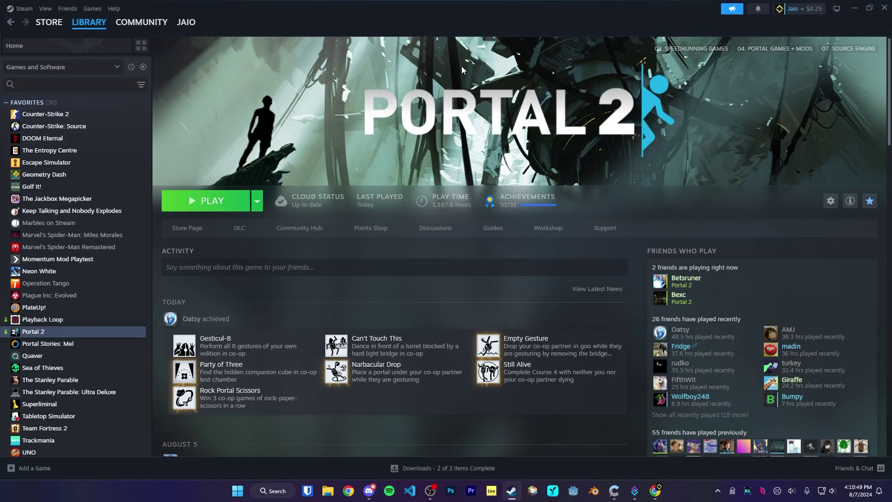
{"action": "left_click_drag", "start_coordinate": [466, 36], "coordinate": [495, 37]}
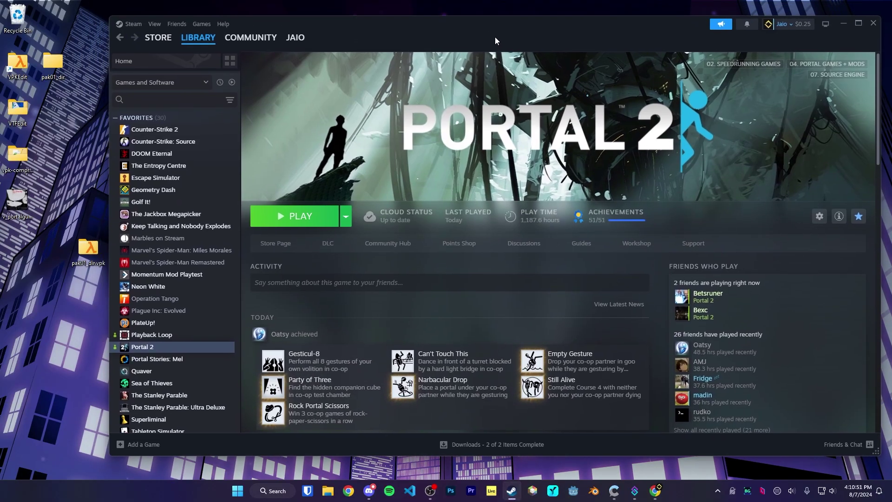
{"action": "left_click_drag", "start_coordinate": [97, 255], "coordinate": [62, 255]}
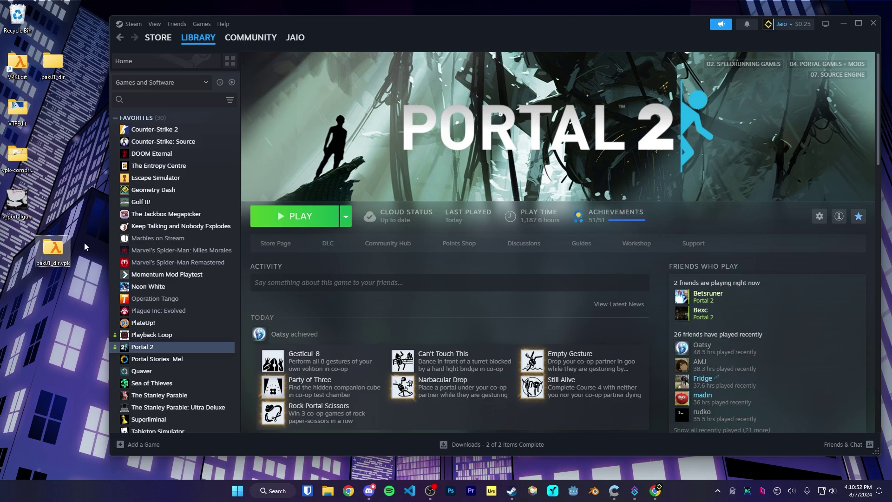
{"action": "left_click", "coordinate": [820, 217]}
{"action": "mouse_move", "coordinate": [786, 280]}
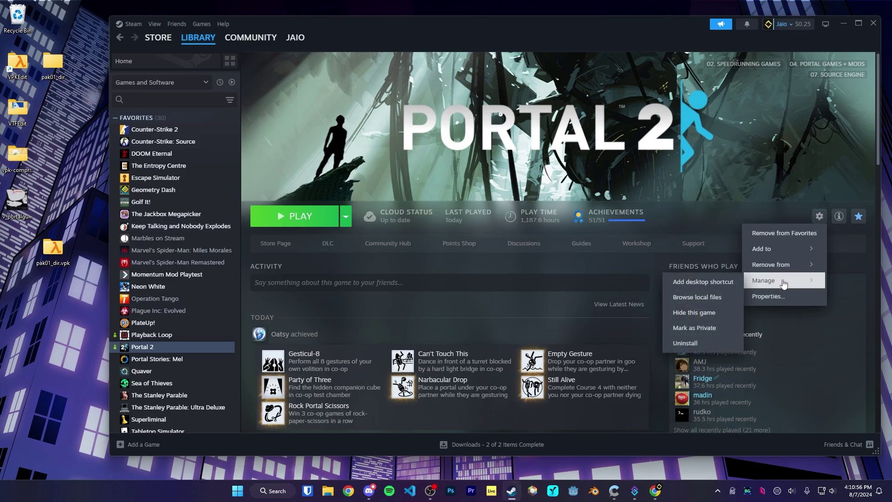
{"action": "left_click", "coordinate": [699, 297]}
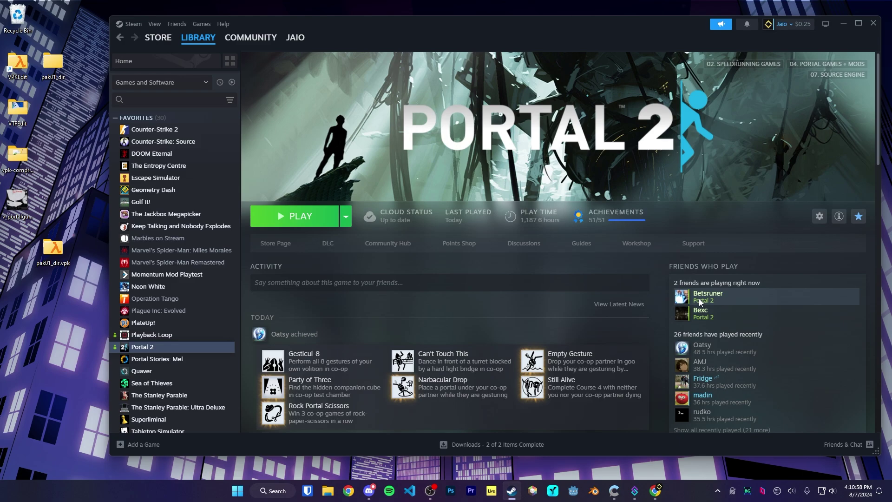
{"action": "left_click_drag", "start_coordinate": [546, 292], "coordinate": [602, 352]}
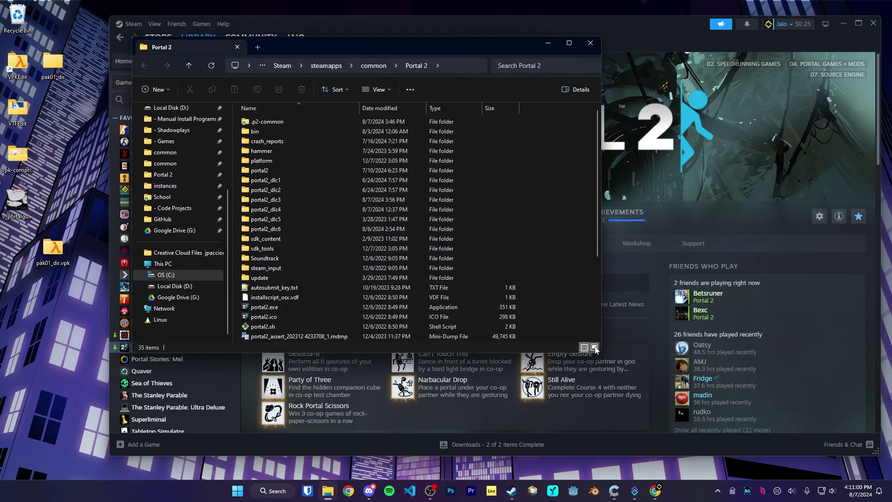
Move pak01_dir.vpk into Portal 2's portal2_dlc3 folder and return to the Steam Portal 2 page.
{"action": "left_click", "coordinate": [280, 201]}
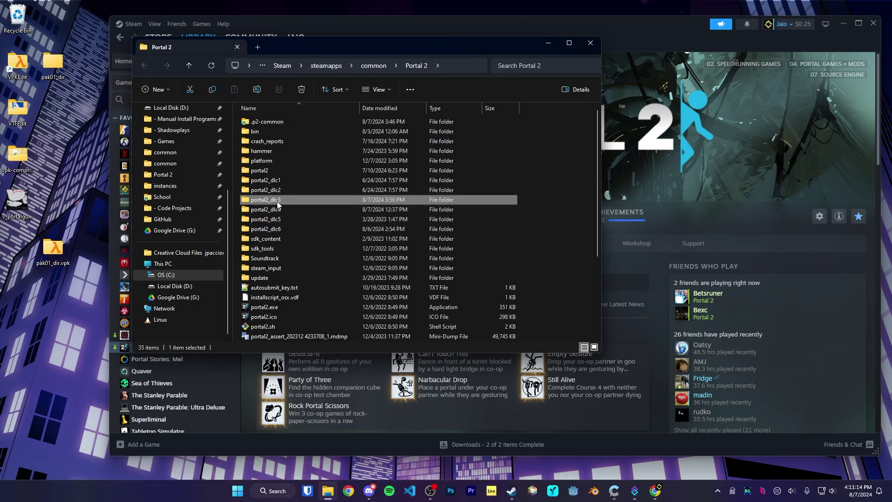
{"action": "left_click", "coordinate": [298, 201]}
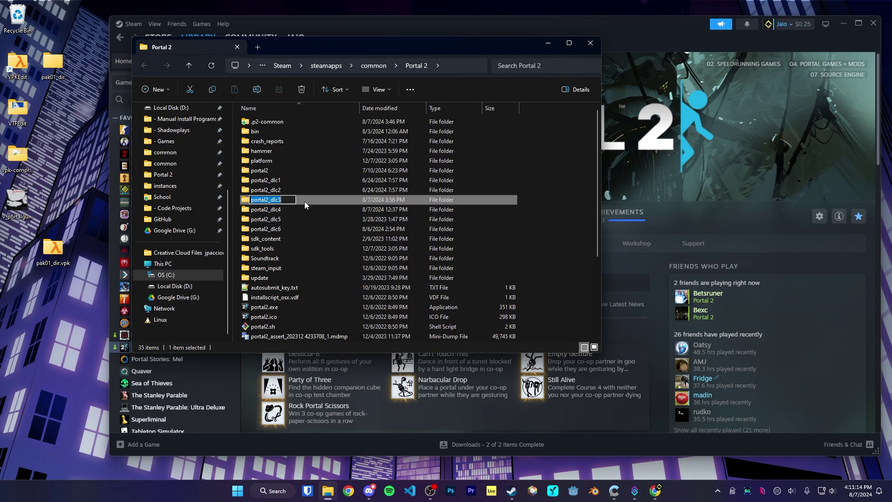
{"action": "left_click", "coordinate": [280, 210]}
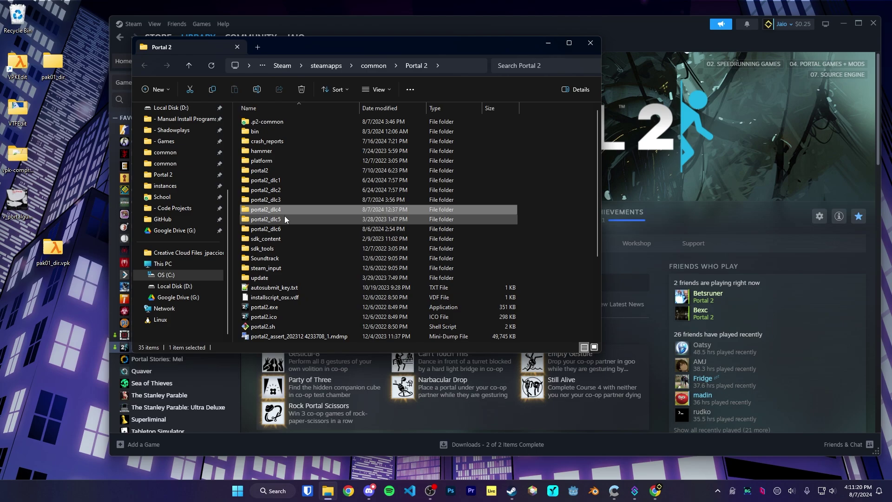
{"action": "key", "text": "Down"}
{"action": "key", "text": "Down"}
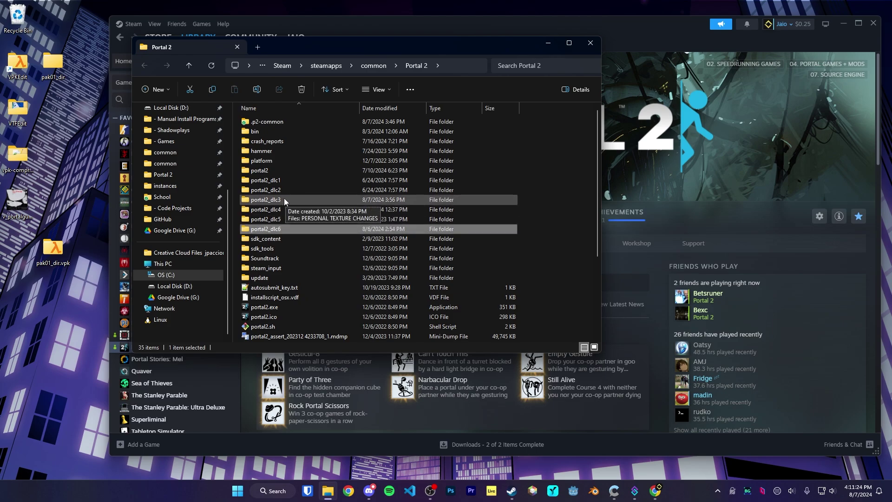
{"action": "double_click", "coordinate": [284, 200]}
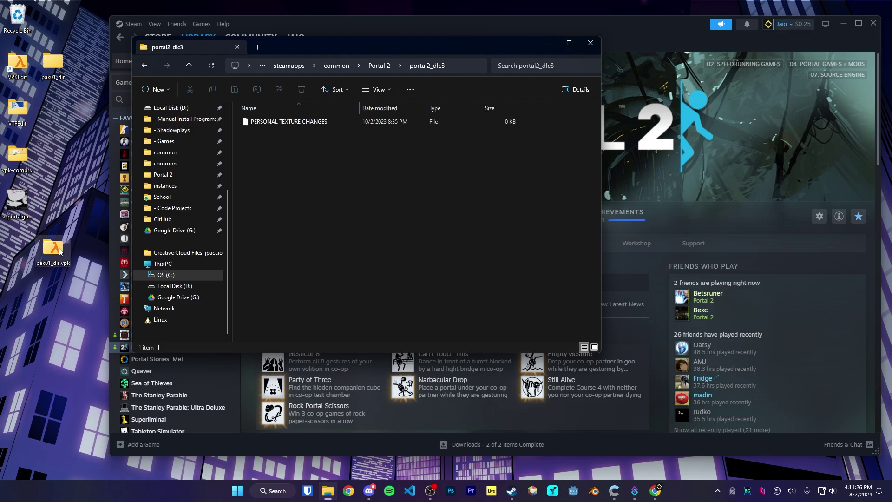
{"action": "left_click_drag", "start_coordinate": [59, 252], "coordinate": [302, 214]}
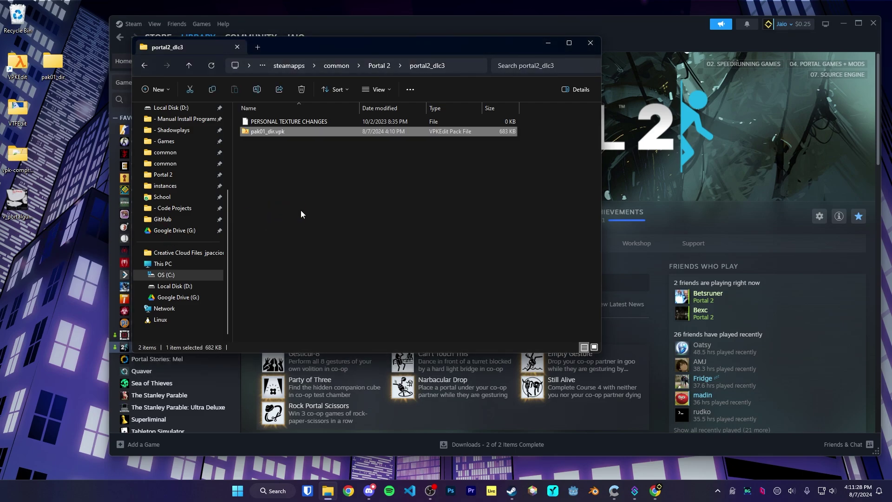
{"action": "left_click", "coordinate": [264, 147]}
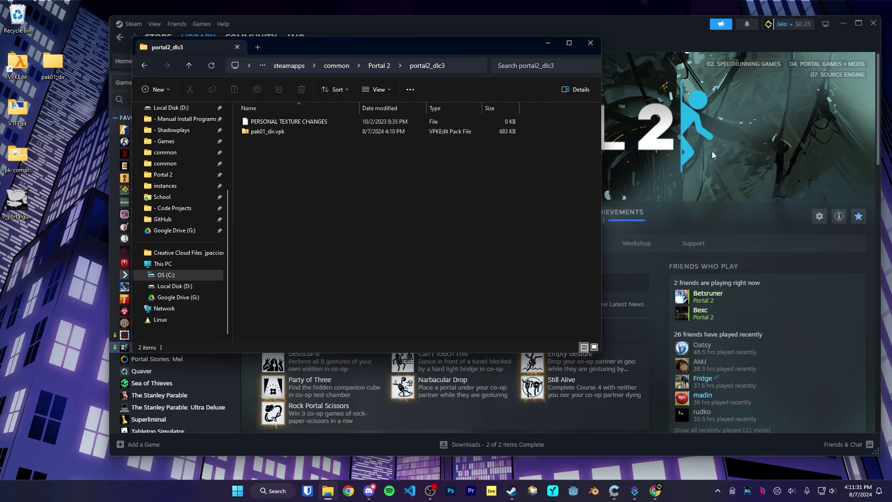
{"action": "left_click", "coordinate": [712, 152]}
Launch Portal 2 to show the red-marked custom portal gun in first person.
{"action": "left_click", "coordinate": [335, 213]}
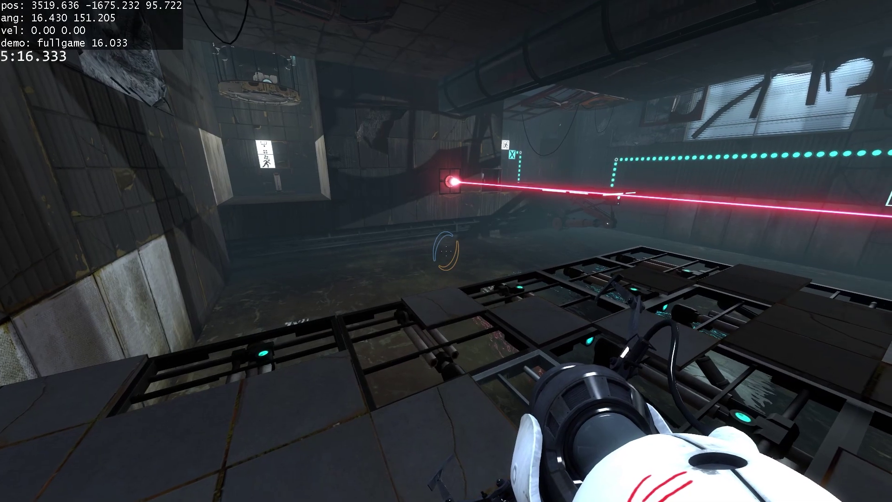
Review the Portal Guns and Cubes path tables in the Texture Path Doc, highlighting the PotatOS path.
{"action": "key", "text": "alt+Tab"}
{"action": "left_click", "coordinate": [271, 281]}
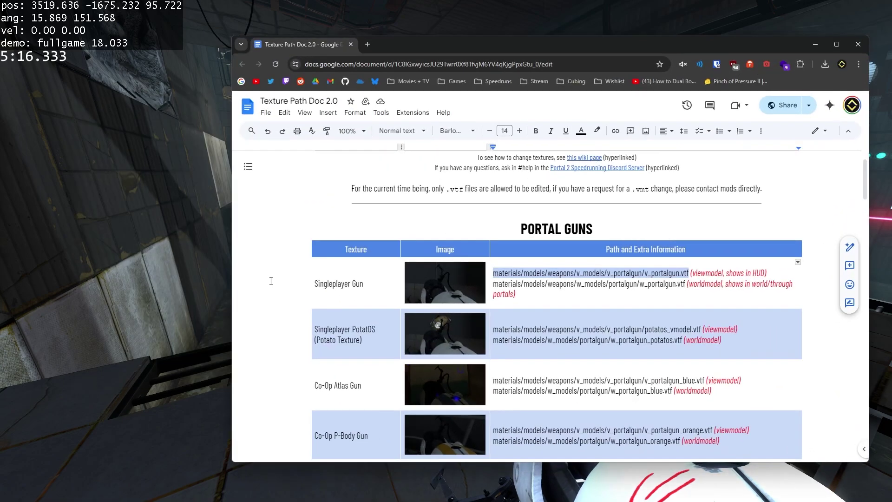
{"action": "scroll", "coordinate": [271, 281], "scroll_direction": "down", "scroll_amount": 2}
{"action": "left_click_drag", "start_coordinate": [500, 46], "coordinate": [388, 27]}
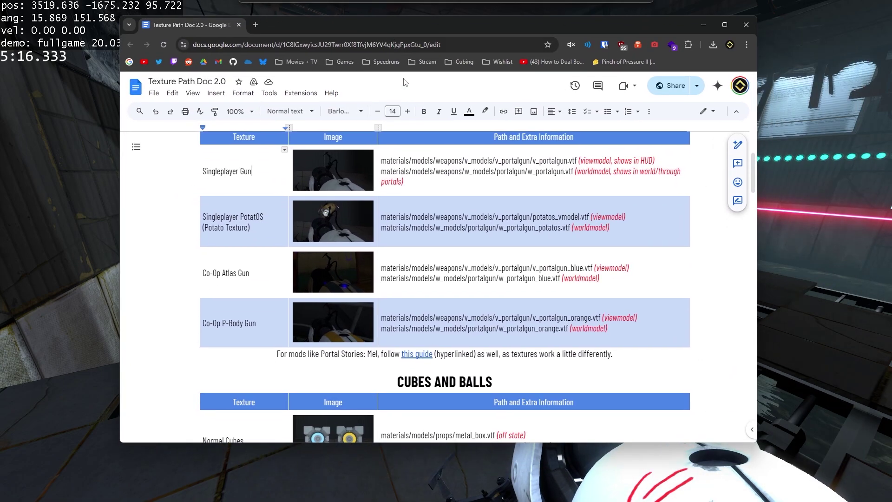
{"action": "left_click_drag", "start_coordinate": [390, 217], "coordinate": [590, 217]}
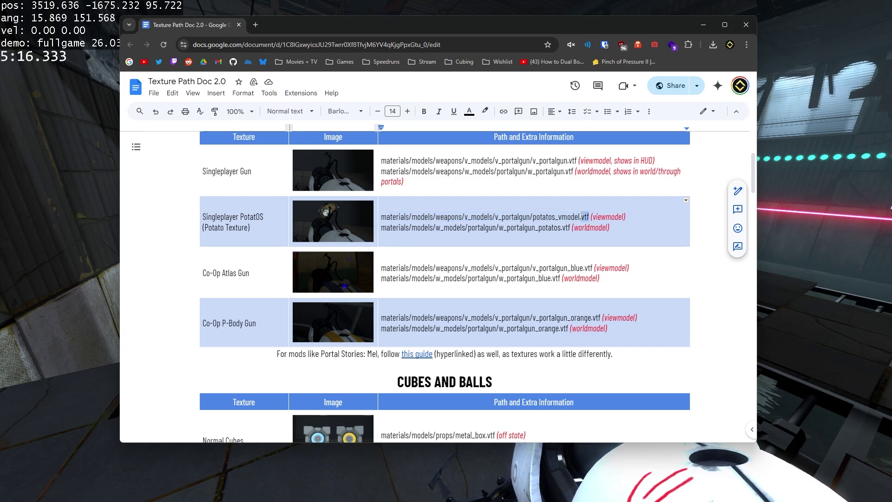
{"action": "scroll", "coordinate": [500, 239], "scroll_direction": "down", "scroll_amount": 4}
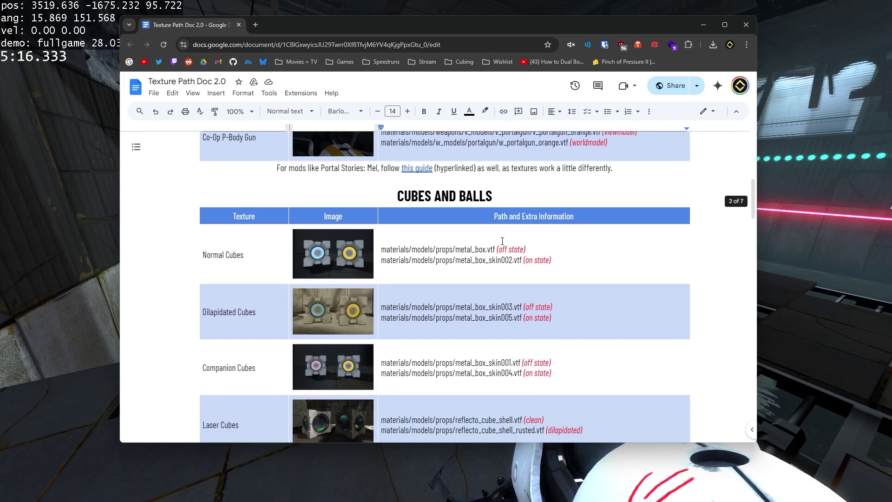
{"action": "scroll", "coordinate": [503, 241], "scroll_direction": "down", "scroll_amount": 6}
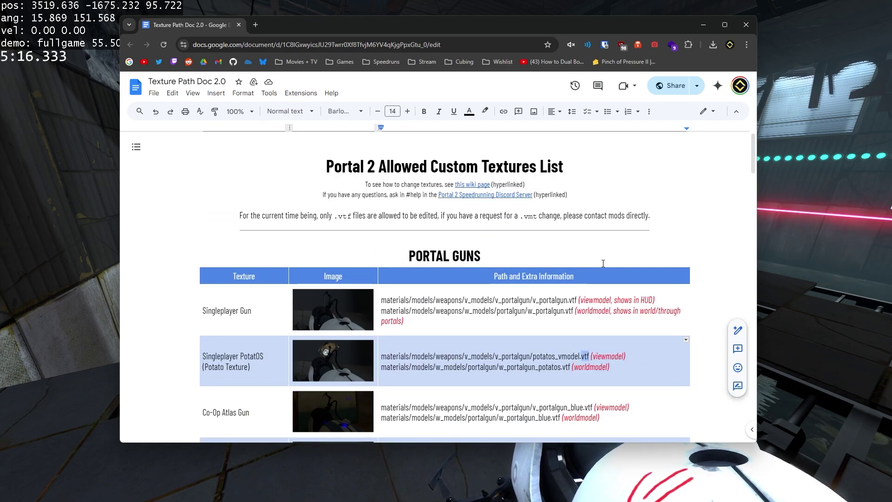
{"action": "left_click_drag", "start_coordinate": [530, 24], "coordinate": [424, 25]}
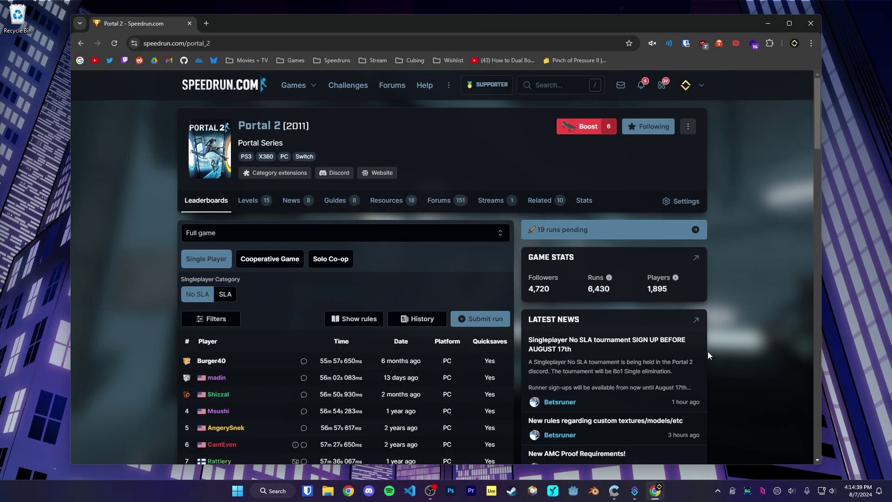
Open the second-place 56:02.083 run from the Speedrun.com leaderboard.
{"action": "scroll", "coordinate": [709, 324], "scroll_direction": "down", "scroll_amount": 1}
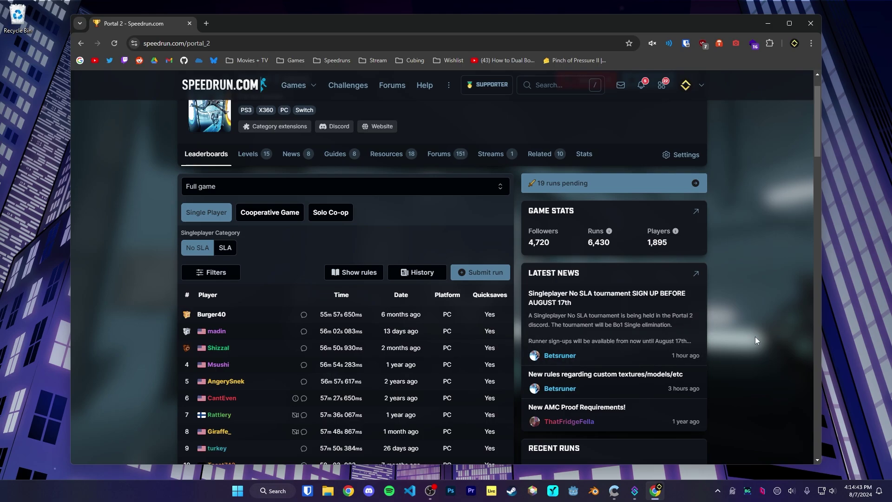
{"action": "scroll", "coordinate": [748, 323], "scroll_direction": "up", "scroll_amount": 1}
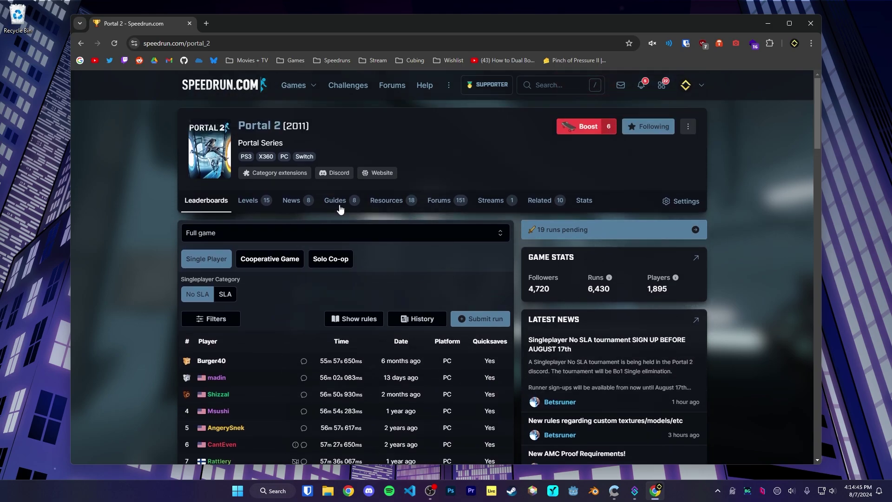
{"action": "scroll", "coordinate": [206, 160], "scroll_direction": "down", "scroll_amount": 1}
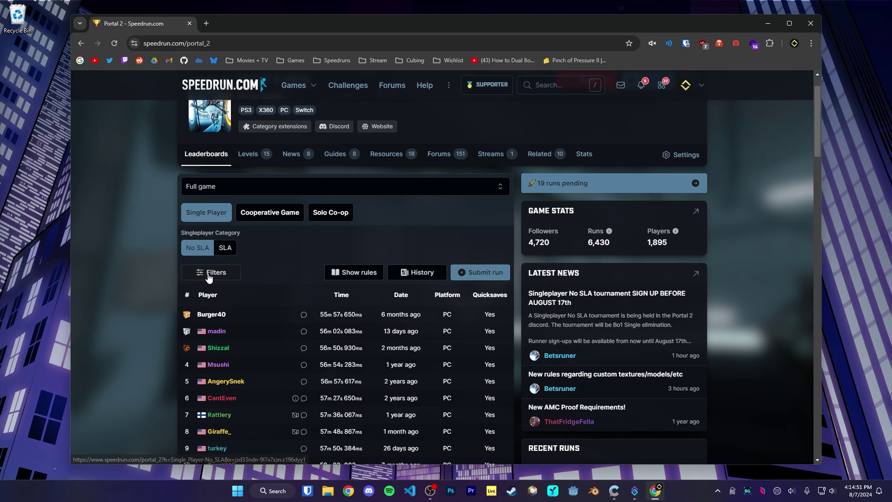
{"action": "left_click", "coordinate": [264, 336]}
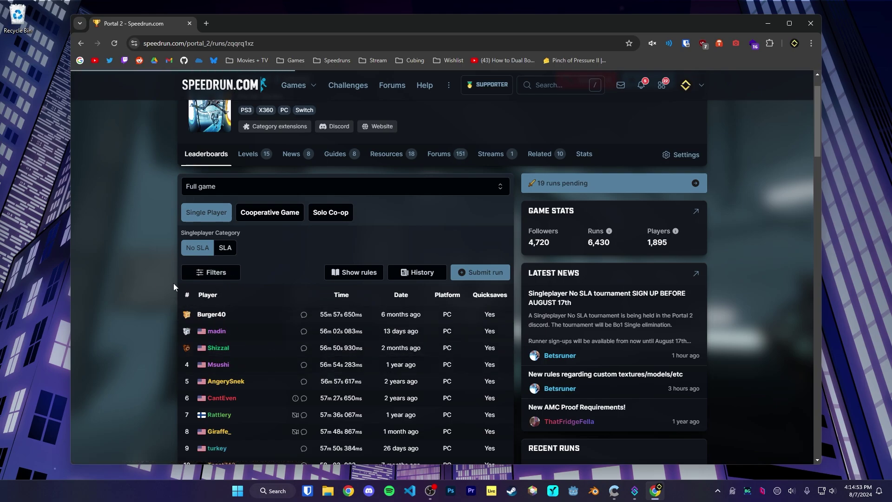
{"action": "scroll", "coordinate": [166, 301], "scroll_direction": "down", "scroll_amount": 5}
{"action": "scroll", "coordinate": [168, 302], "scroll_direction": "down", "scroll_amount": 3}
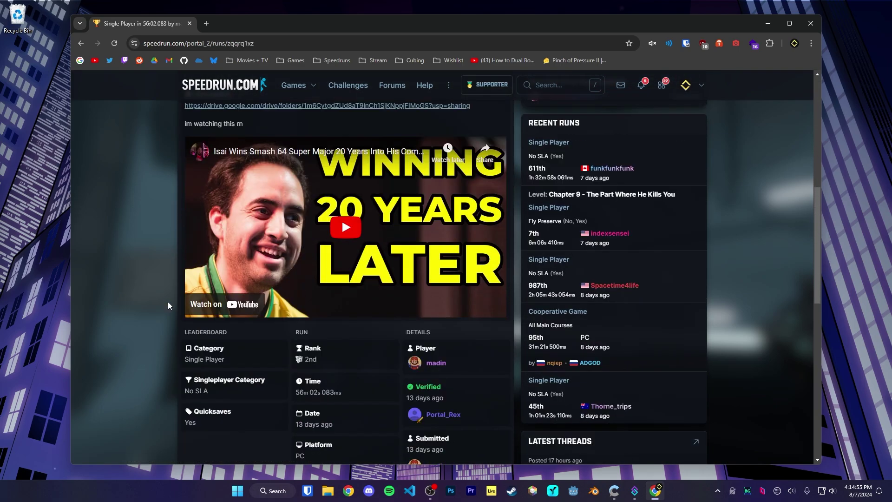
{"action": "scroll", "coordinate": [168, 302], "scroll_direction": "up", "scroll_amount": 3}
Follow the run's Google Drive link into portal2_dlc3 to view pak01_dir.vpk, then close Drive.
{"action": "left_click", "coordinate": [303, 201]}
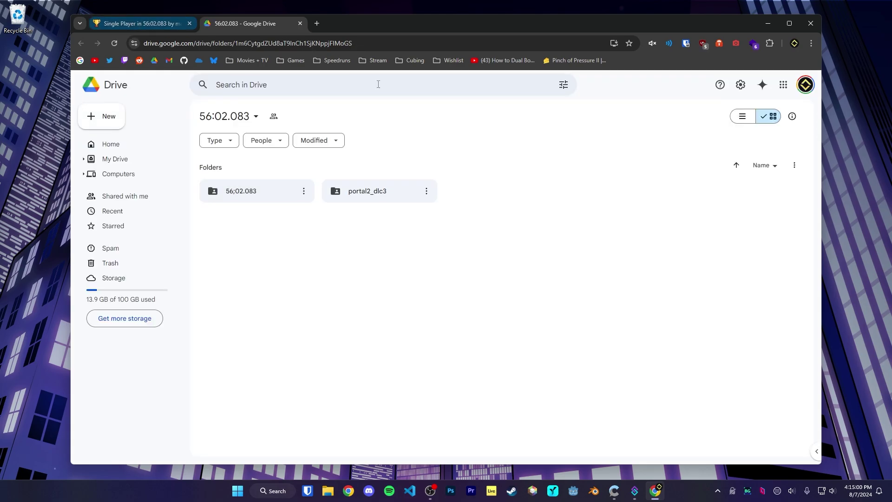
{"action": "left_click", "coordinate": [372, 196]}
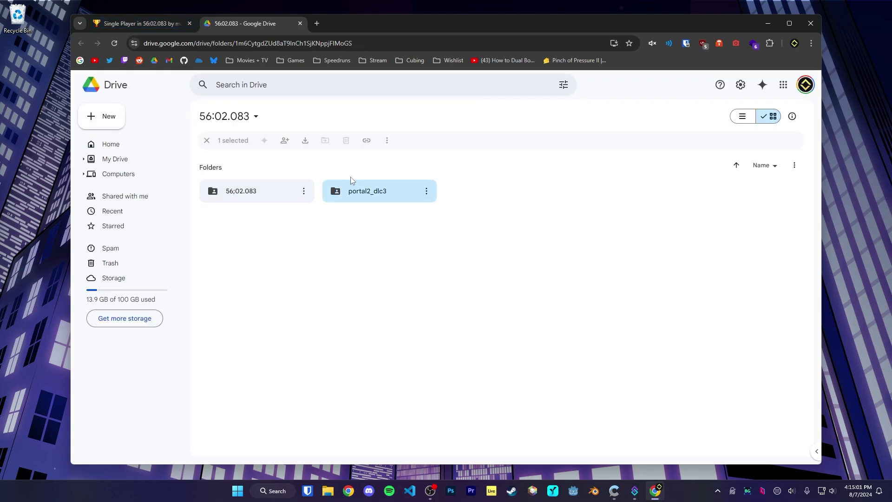
{"action": "double_click", "coordinate": [391, 203]}
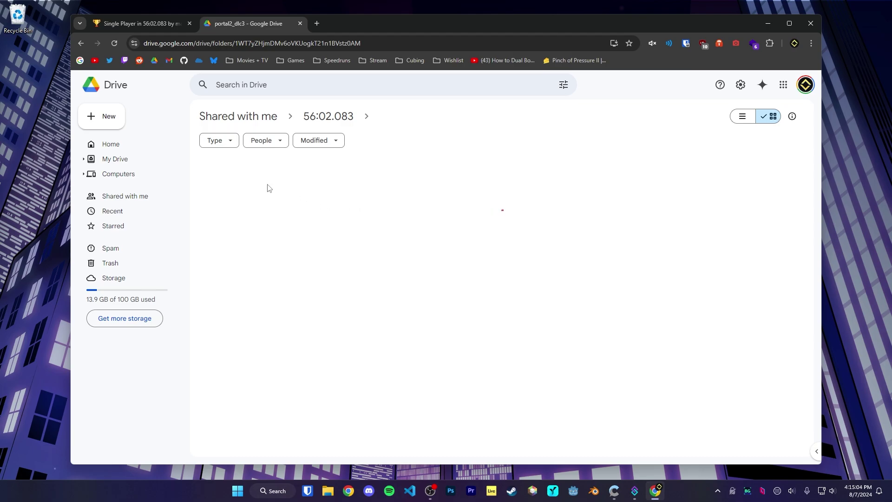
{"action": "left_click", "coordinate": [223, 267]}
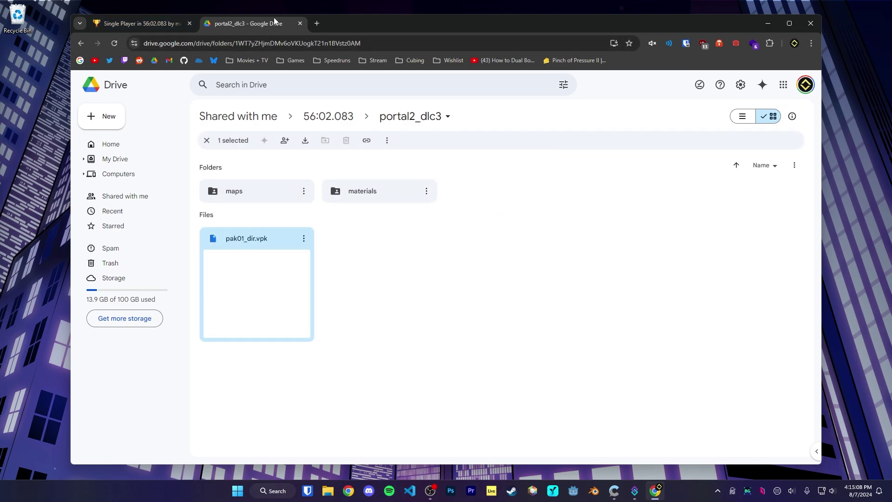
{"action": "left_click", "coordinate": [300, 23]}
{"action": "scroll", "coordinate": [171, 149], "scroll_direction": "up", "scroll_amount": 5}
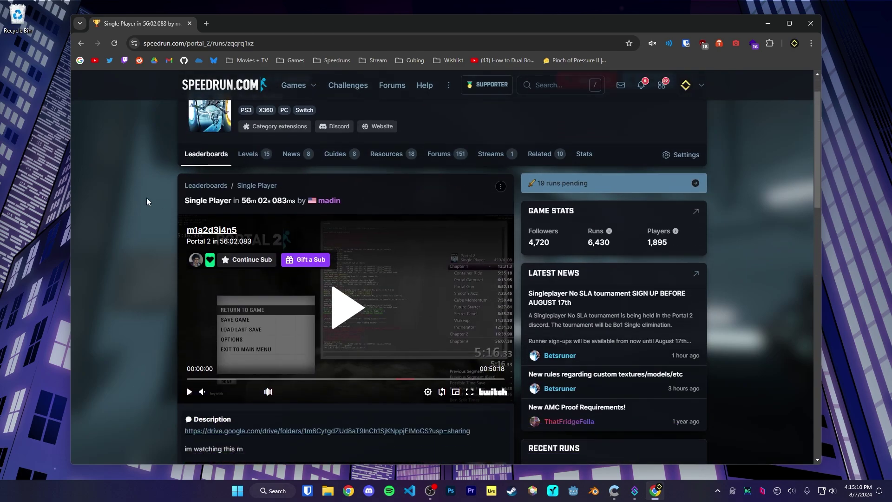
{"action": "scroll", "coordinate": [147, 197], "scroll_direction": "down", "scroll_amount": 1}
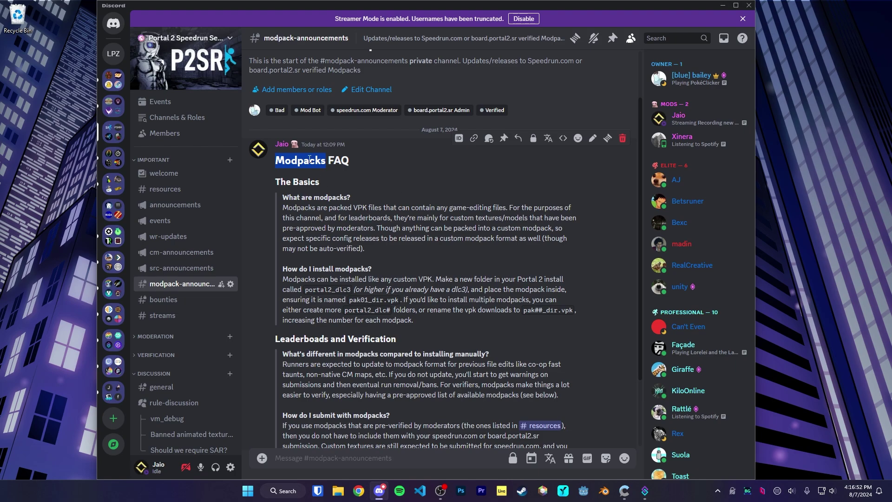
{"action": "triple_click", "coordinate": [339, 198]}
{"action": "left_click_drag", "start_coordinate": [336, 208], "coordinate": [556, 208]}
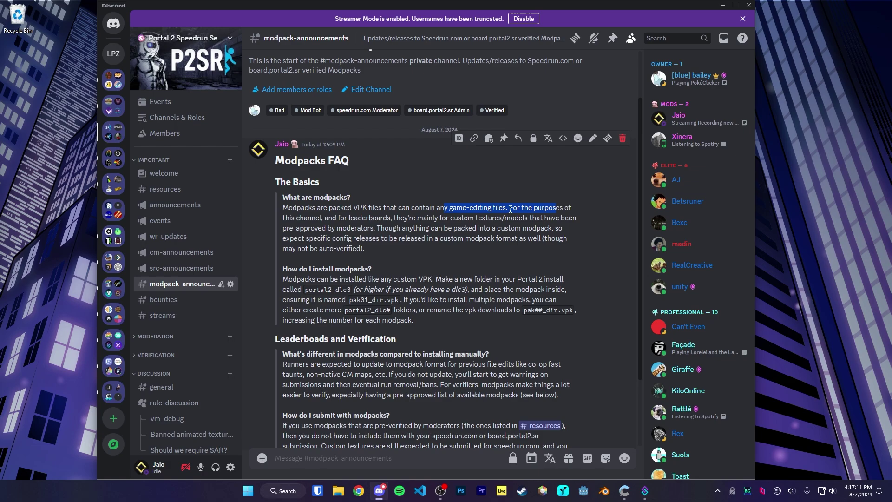
{"action": "left_click", "coordinate": [412, 250]}
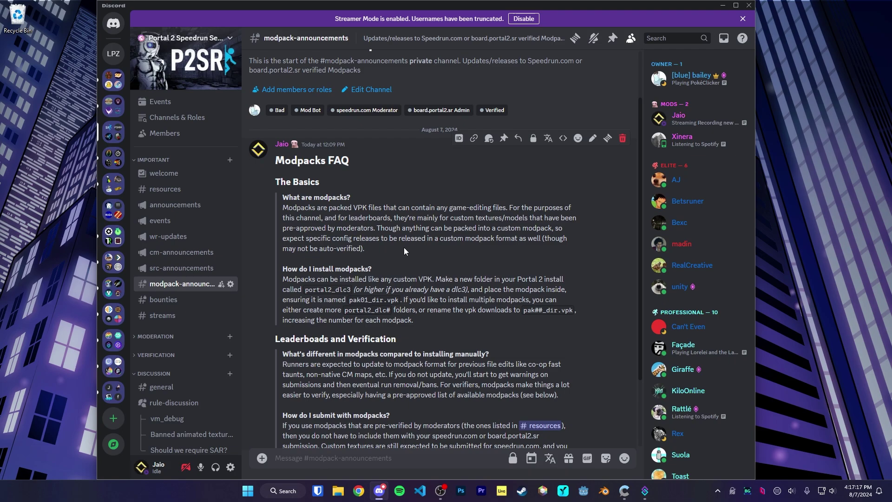
{"action": "scroll", "coordinate": [404, 249], "scroll_direction": "down", "scroll_amount": 1}
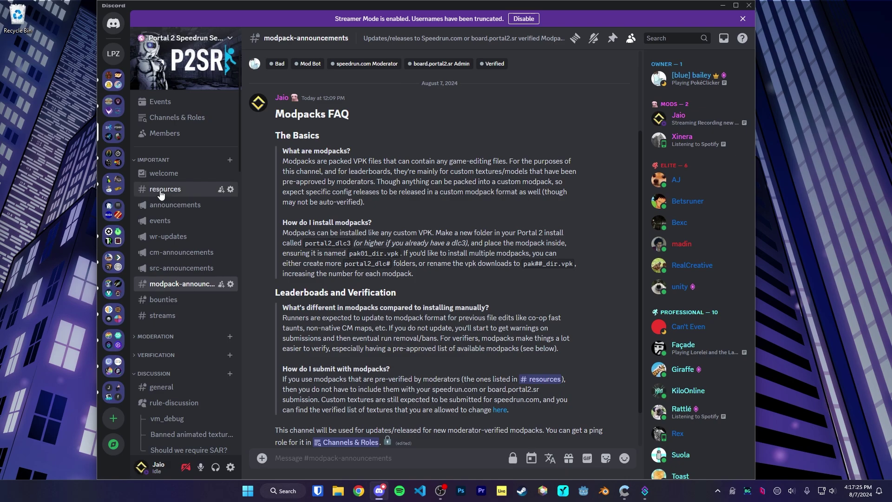
In #resources, highlight the Speedrun, UI and Models Modpacks lists in turn.
{"action": "left_click", "coordinate": [161, 195]}
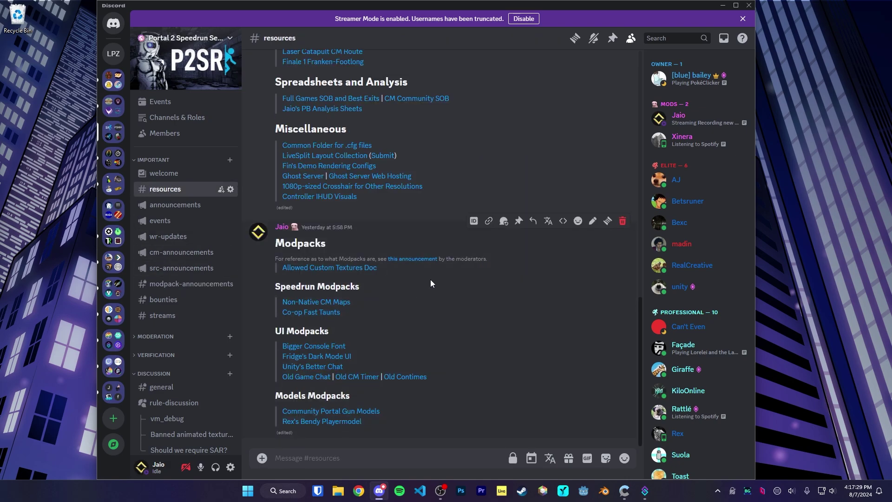
{"action": "left_click_drag", "start_coordinate": [269, 290], "coordinate": [341, 313]}
{"action": "left_click_drag", "start_coordinate": [276, 328], "coordinate": [454, 382]}
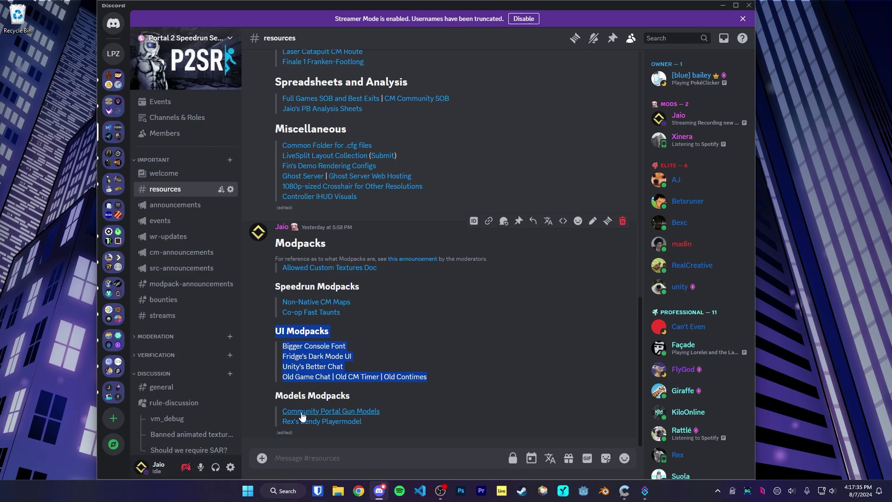
{"action": "left_click_drag", "start_coordinate": [275, 396], "coordinate": [400, 426]}
{"action": "left_click", "coordinate": [389, 423]}
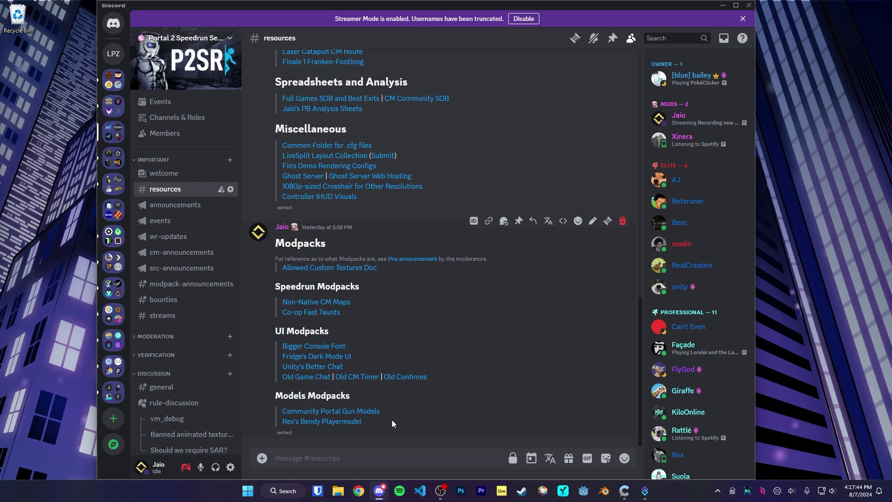
Highlight the entire Modpacks message including the Community Portal Gun Models entry.
{"action": "left_click_drag", "start_coordinate": [381, 422], "coordinate": [276, 252]}
{"action": "left_click_drag", "start_coordinate": [440, 418], "coordinate": [271, 250]}
{"action": "left_click", "coordinate": [271, 249]}
{"action": "left_click_drag", "start_coordinate": [382, 420], "coordinate": [276, 250]}
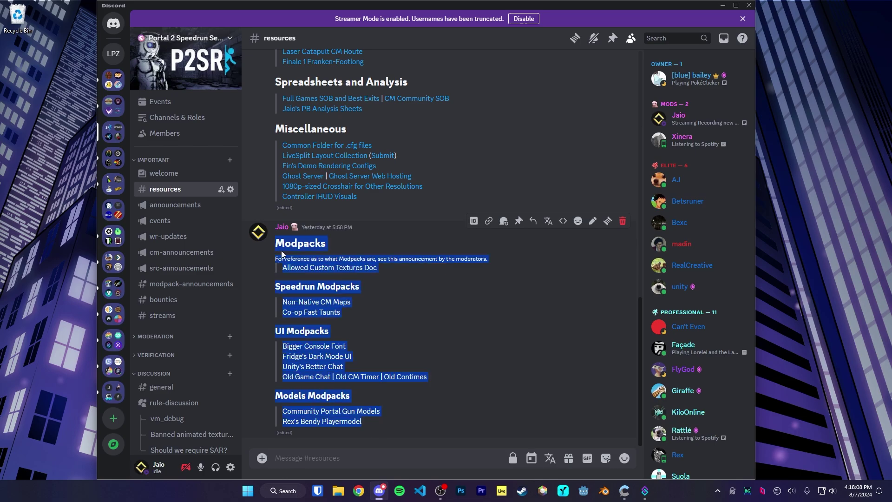
Download the pear gun modpack zip from the Community Portal Guns folder and save it.
{"action": "left_click", "coordinate": [325, 248]}
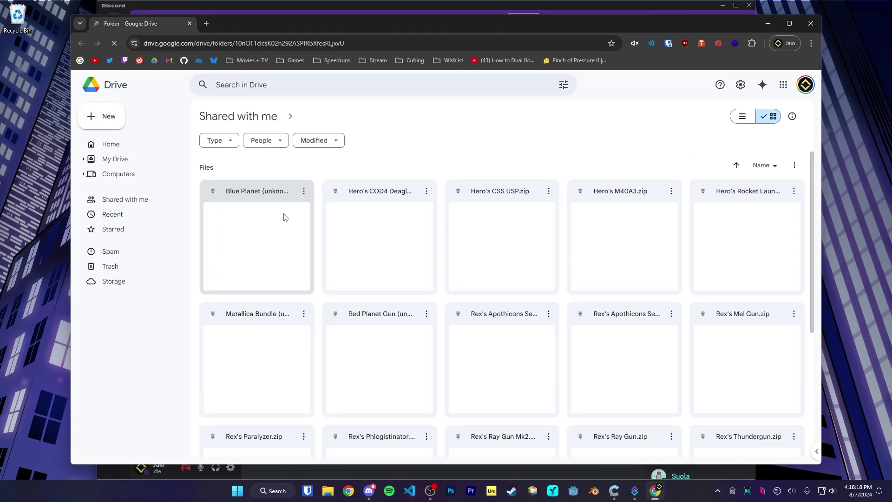
{"action": "scroll", "coordinate": [428, 240], "scroll_direction": "down", "scroll_amount": 3}
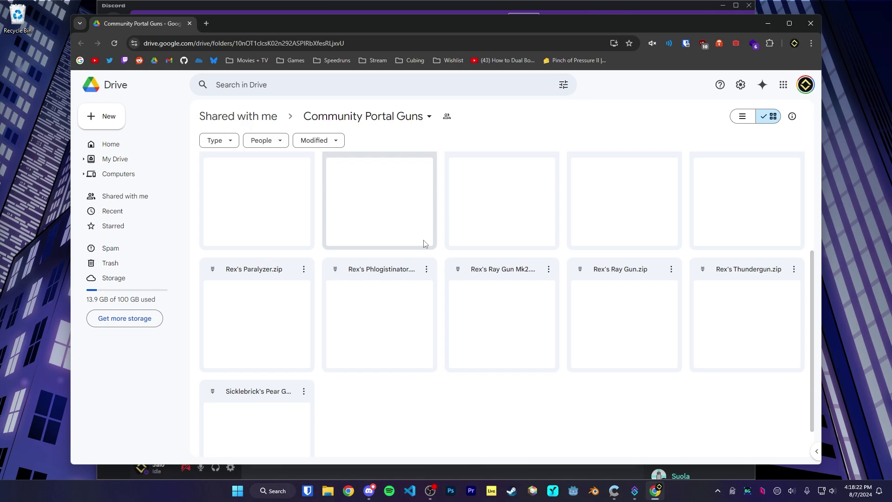
{"action": "scroll", "coordinate": [424, 242], "scroll_direction": "up", "scroll_amount": 2}
{"action": "scroll", "coordinate": [423, 241], "scroll_direction": "down", "scroll_amount": 3}
{"action": "left_click", "coordinate": [260, 350]}
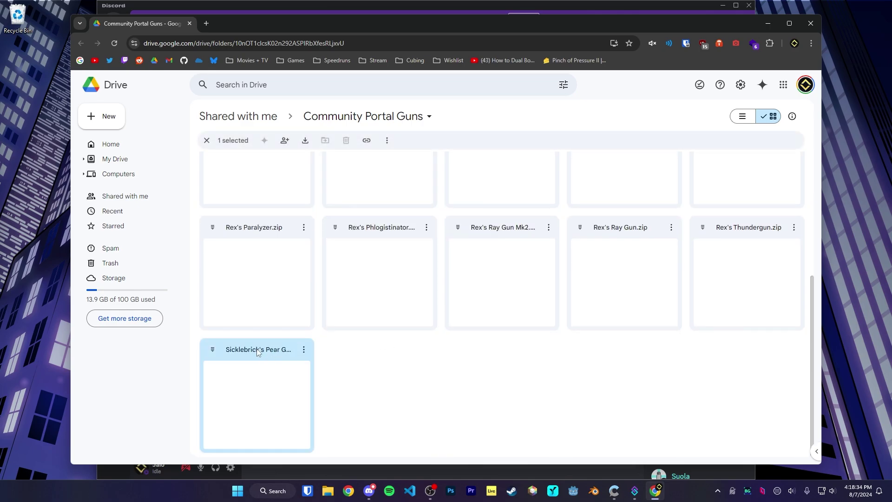
{"action": "right_click", "coordinate": [294, 349]}
{"action": "left_click", "coordinate": [282, 358]}
{"action": "right_click", "coordinate": [281, 357]}
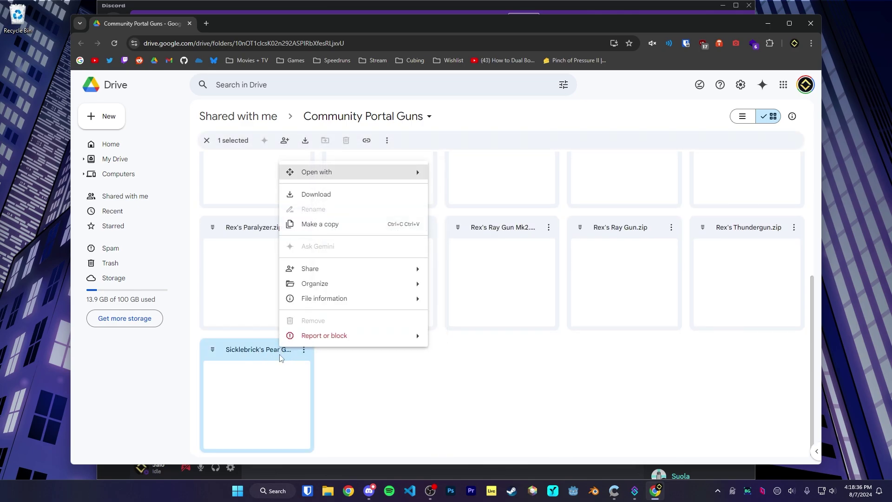
{"action": "left_click", "coordinate": [326, 201]}
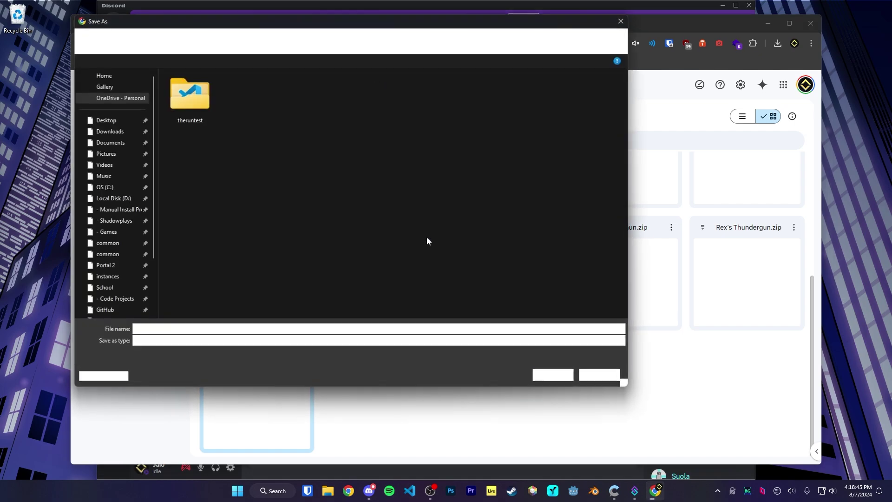
{"action": "left_click", "coordinate": [544, 372]}
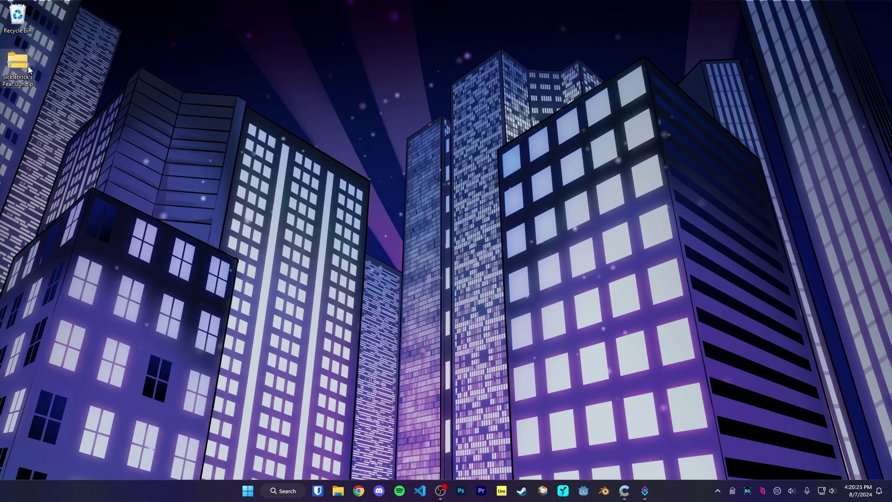
Open the pear gun zip and browse Portal 2's local files via Steam's Manage menu.
{"action": "double_click", "coordinate": [8, 63]}
{"action": "left_click", "coordinate": [490, 177]}
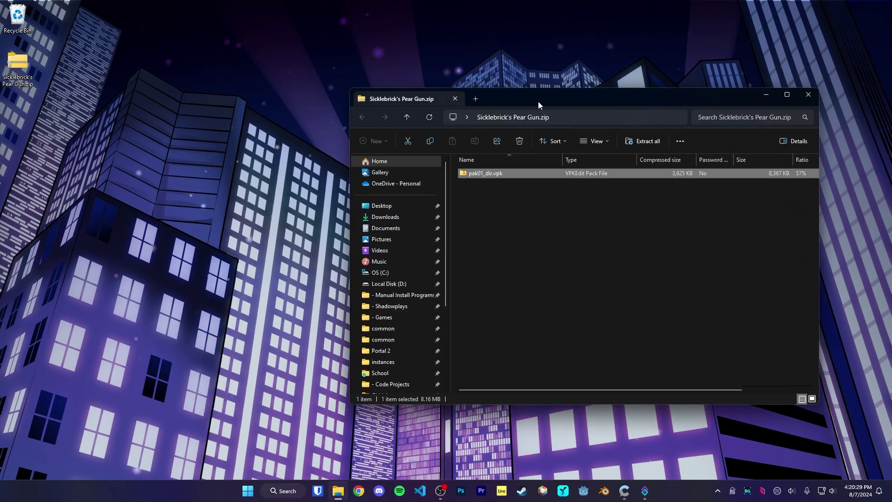
{"action": "left_click_drag", "start_coordinate": [539, 101], "coordinate": [306, 91]}
{"action": "left_click", "coordinate": [526, 499]}
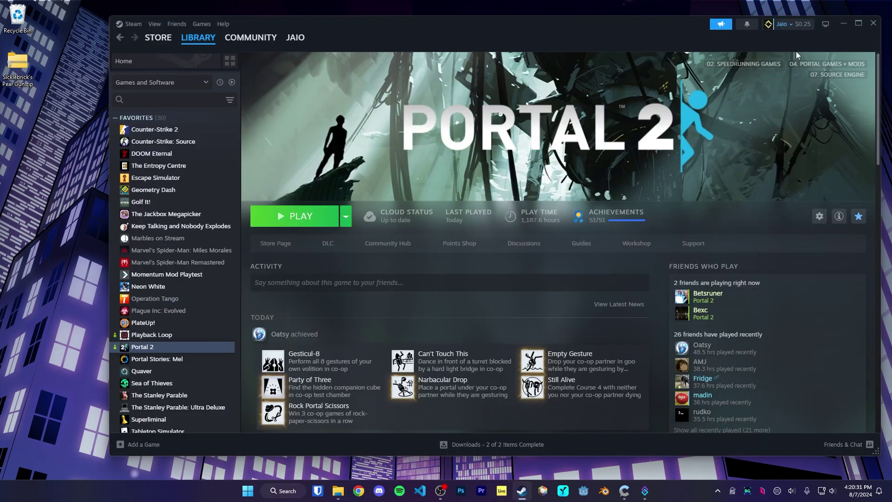
{"action": "left_click", "coordinate": [820, 217]}
{"action": "mouse_move", "coordinate": [770, 283]}
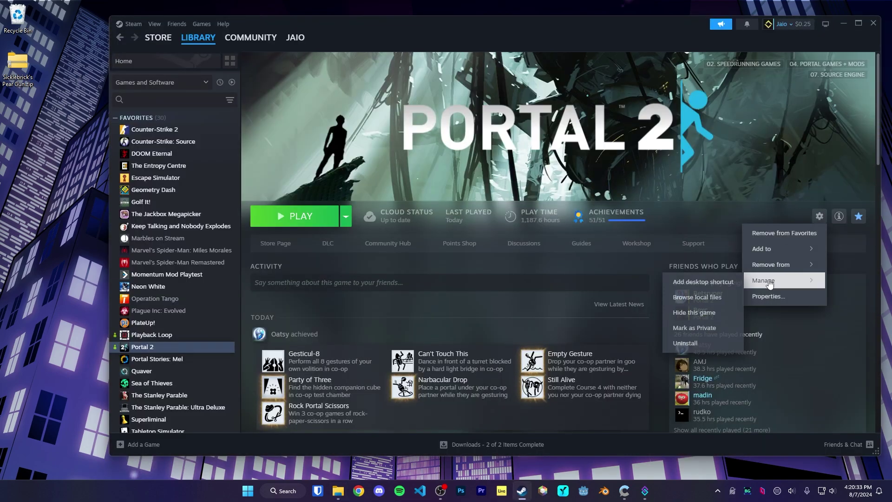
{"action": "left_click", "coordinate": [702, 300]}
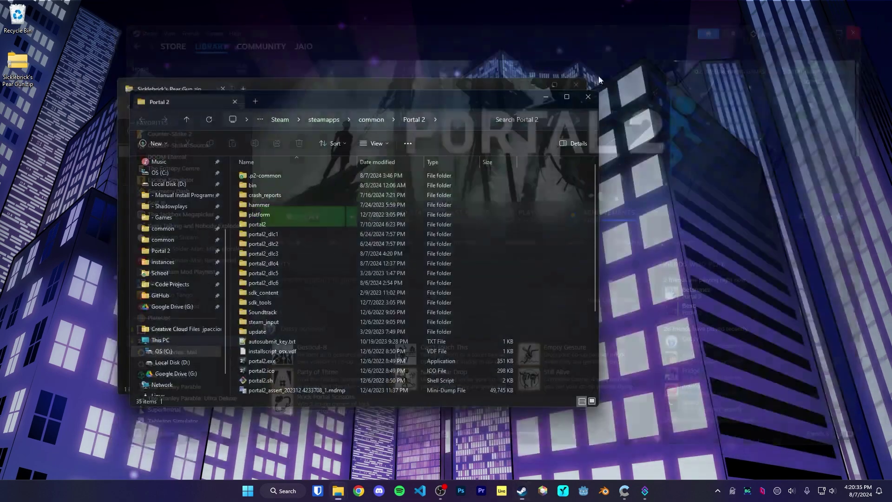
{"action": "left_click_drag", "start_coordinate": [383, 101], "coordinate": [666, 92]}
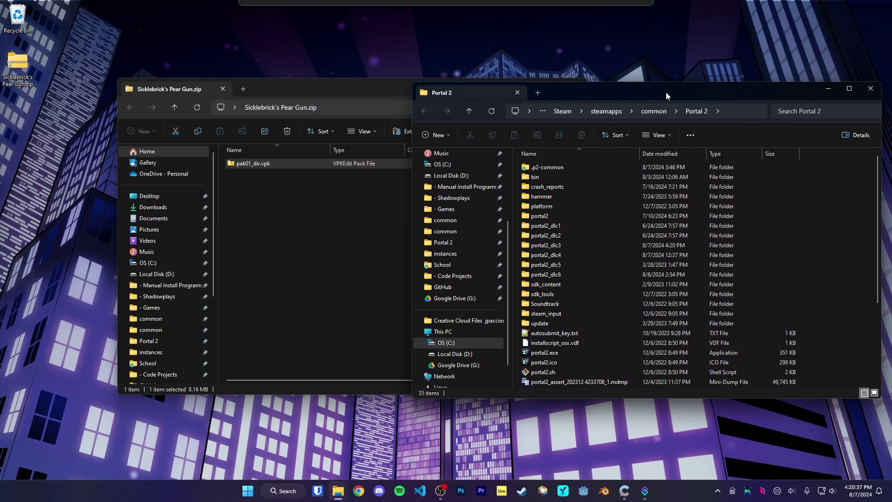
Copy the zip's pak01_dir.vpk into portal2_dlc3, replacing the old file, and close the zip.
{"action": "double_click", "coordinate": [568, 246]}
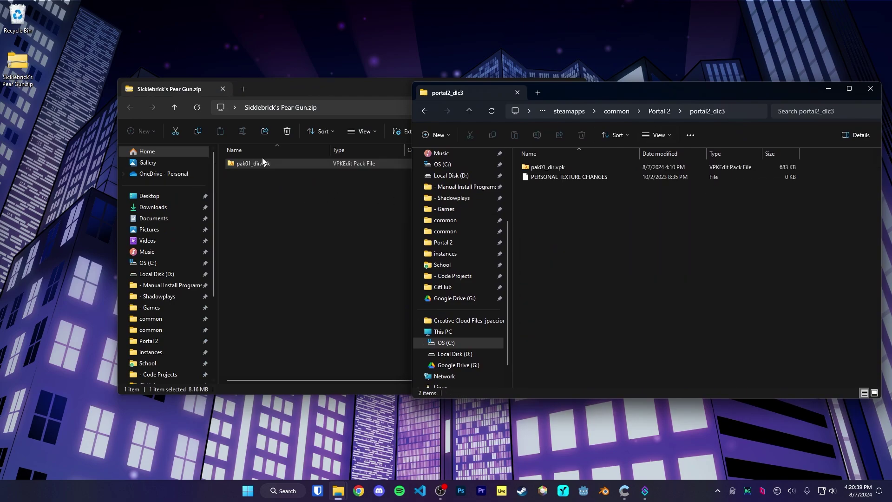
{"action": "left_click_drag", "start_coordinate": [291, 93], "coordinate": [175, 79]}
{"action": "left_click", "coordinate": [550, 170]}
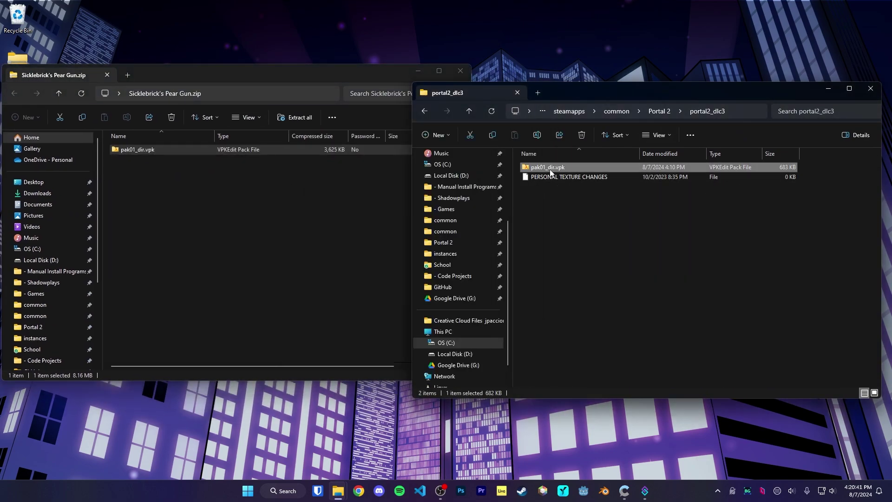
{"action": "left_click_drag", "start_coordinate": [138, 149], "coordinate": [635, 219]}
{"action": "left_click", "coordinate": [234, 171]}
{"action": "left_click", "coordinate": [461, 71]}
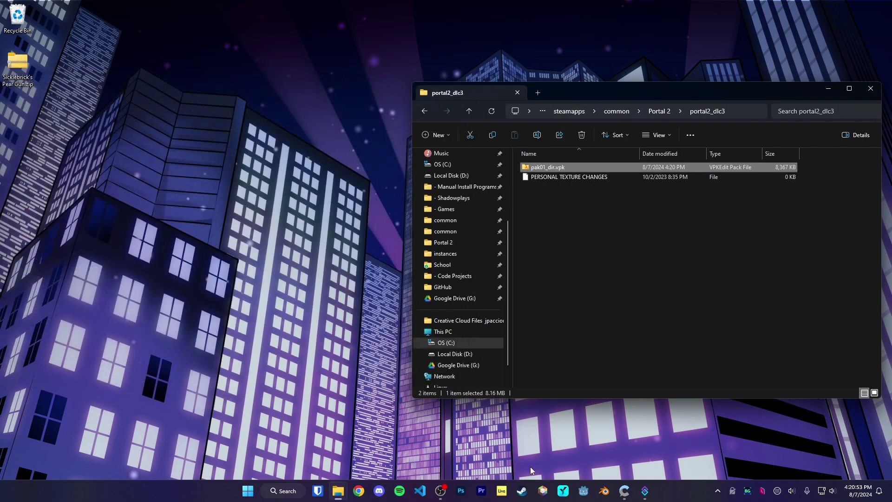
{"action": "left_click", "coordinate": [522, 491]}
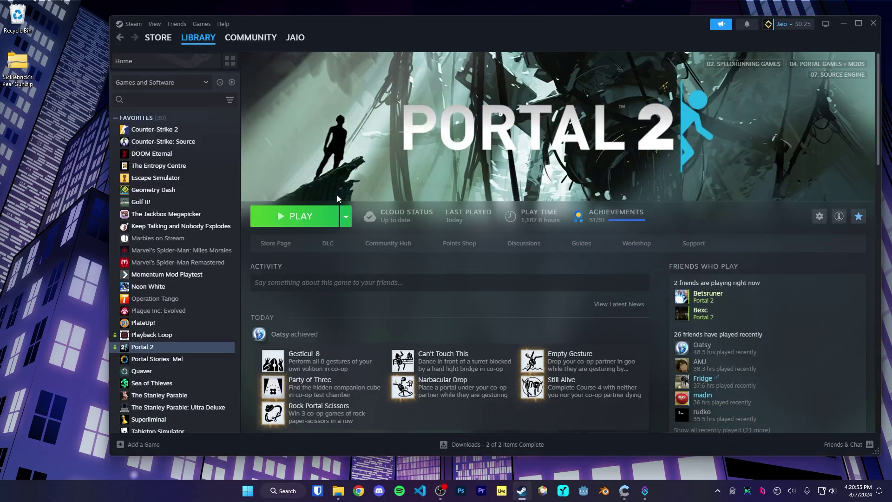
Launch Portal 2, load map sp_a4_speed_tb_catch and walk forward holding the pear gun.
{"action": "left_click", "coordinate": [331, 215]}
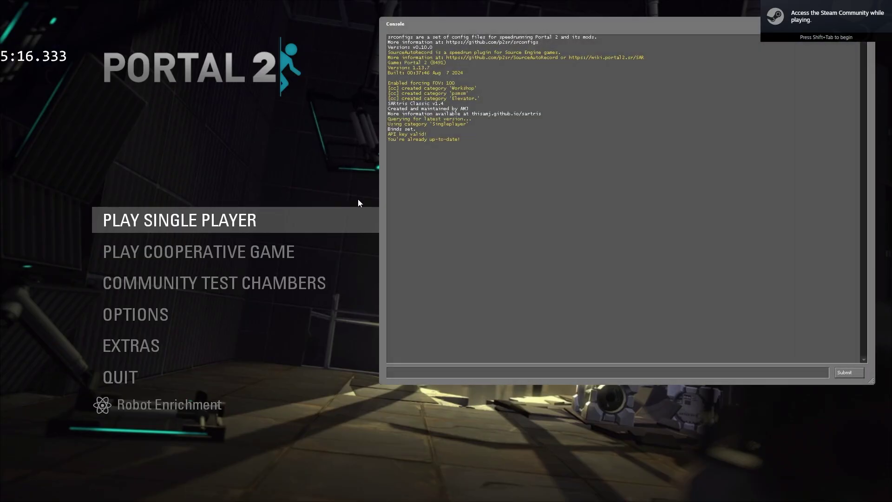
{"action": "type", "text": "map sp_a4_speed_tb_catch"}
{"action": "key", "text": "Return"}
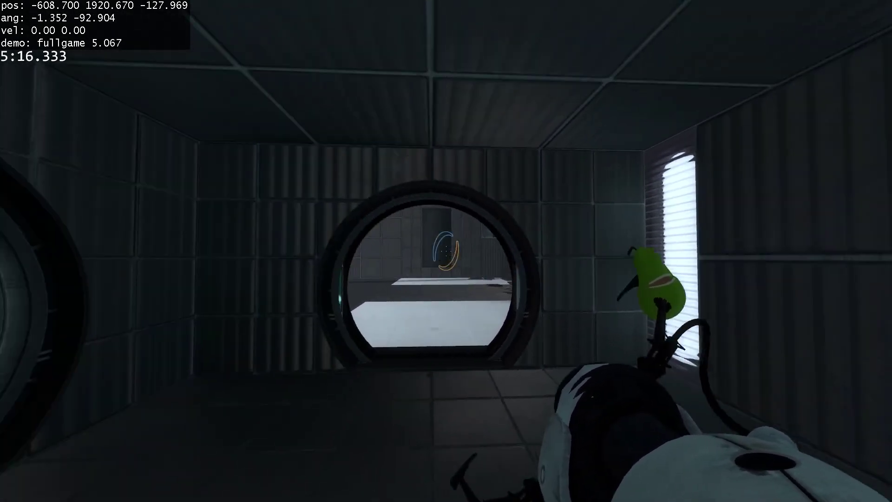
{"action": "key", "text": "w"}
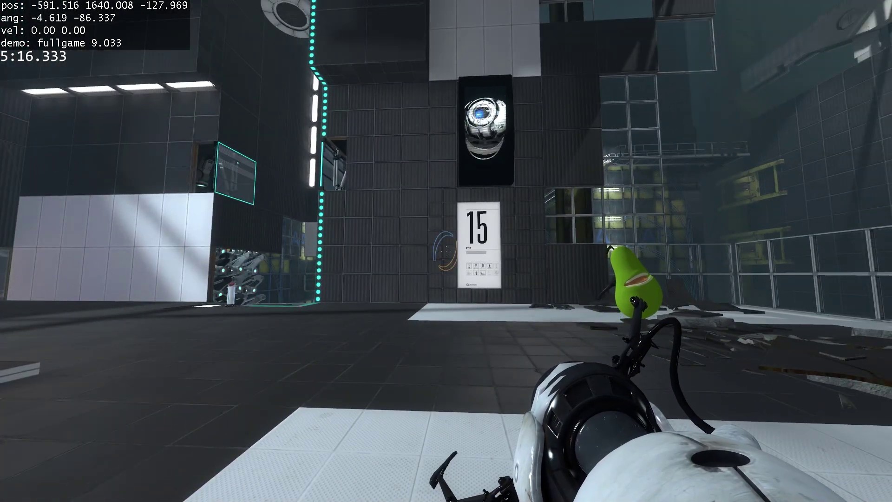
{"action": "key", "text": "Escape"}
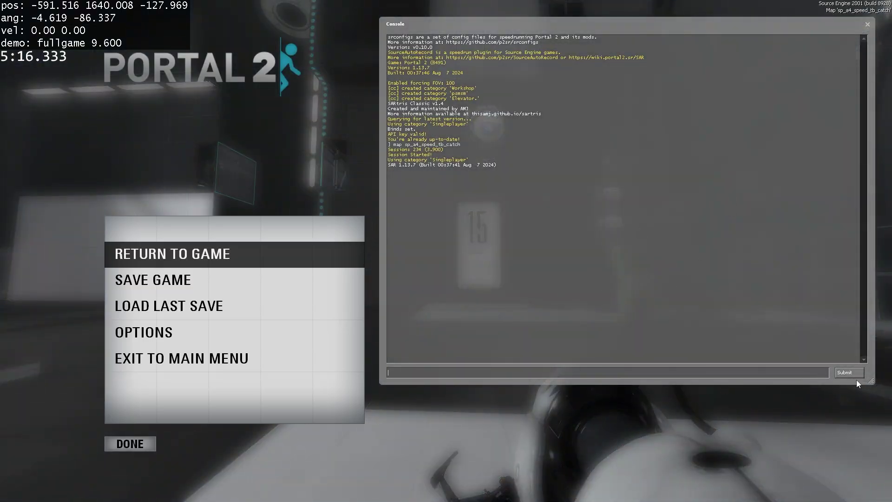
{"action": "left_click", "coordinate": [868, 25]}
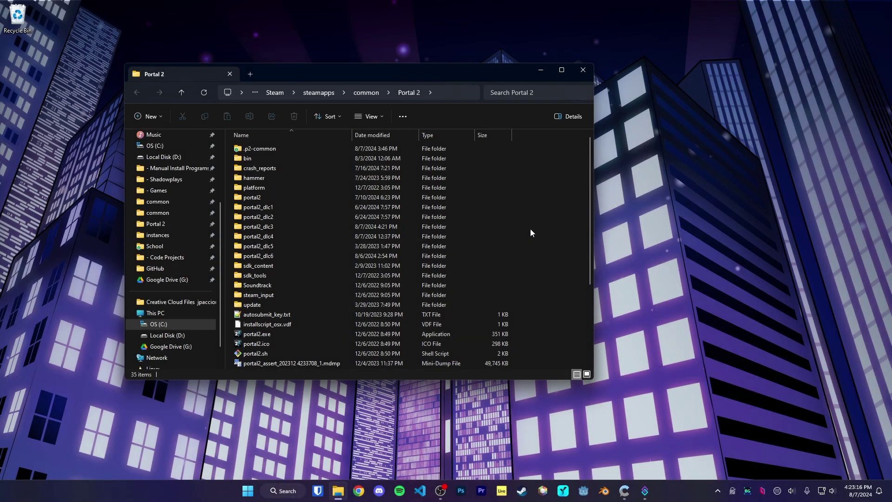
Open portal2_dlc4 and pick out its pak01, pak02 and pak03_dir.vpk files.
{"action": "left_click", "coordinate": [381, 256]}
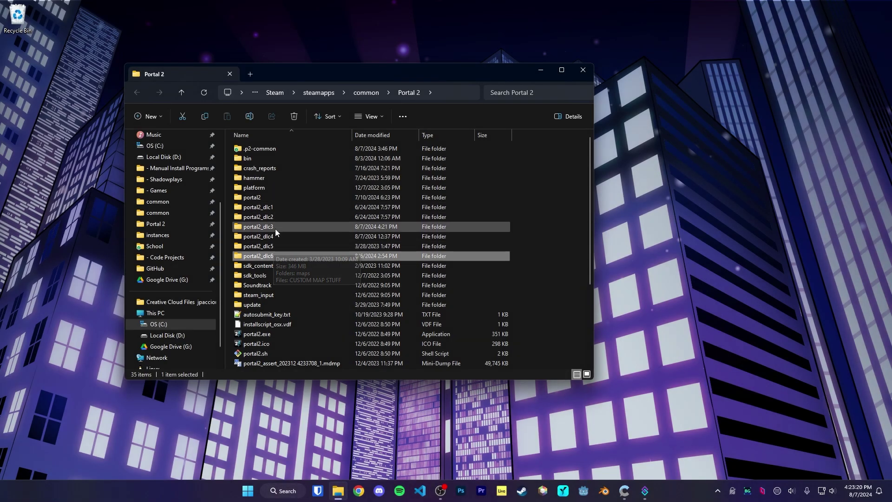
{"action": "double_click", "coordinate": [284, 237]}
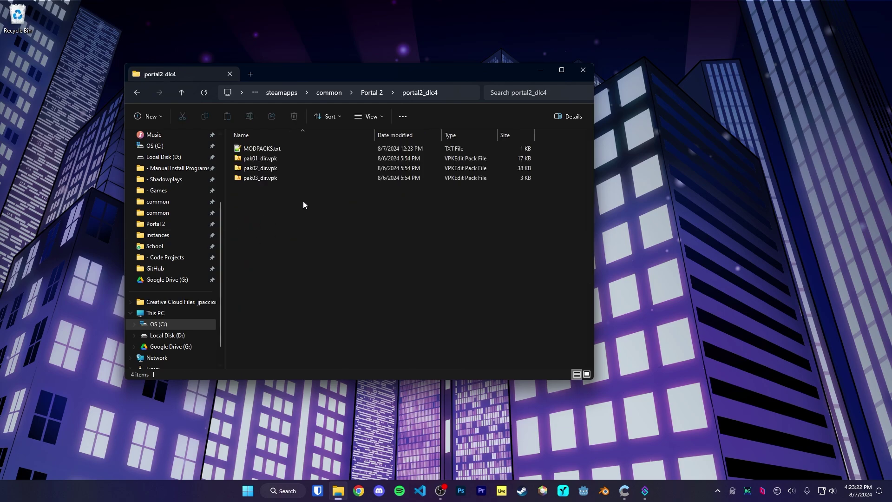
{"action": "left_click_drag", "start_coordinate": [259, 188], "coordinate": [257, 158]}
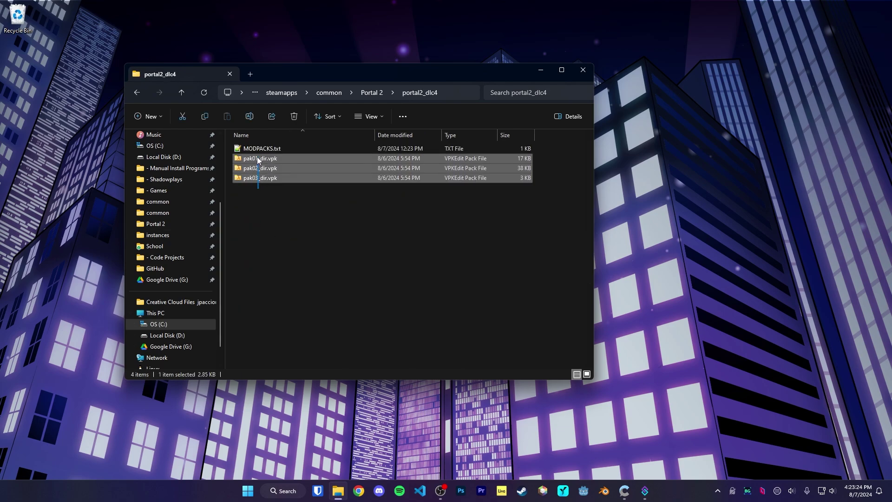
{"action": "left_click", "coordinate": [258, 159]}
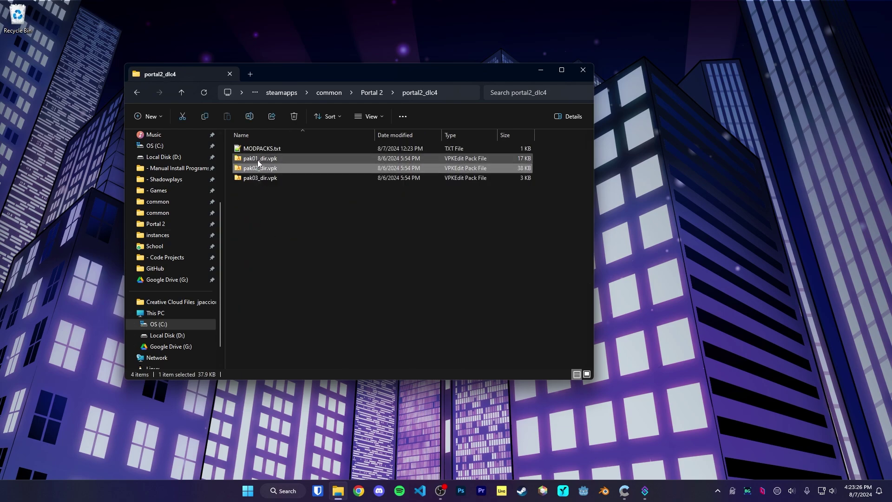
{"action": "left_click", "coordinate": [256, 168]}
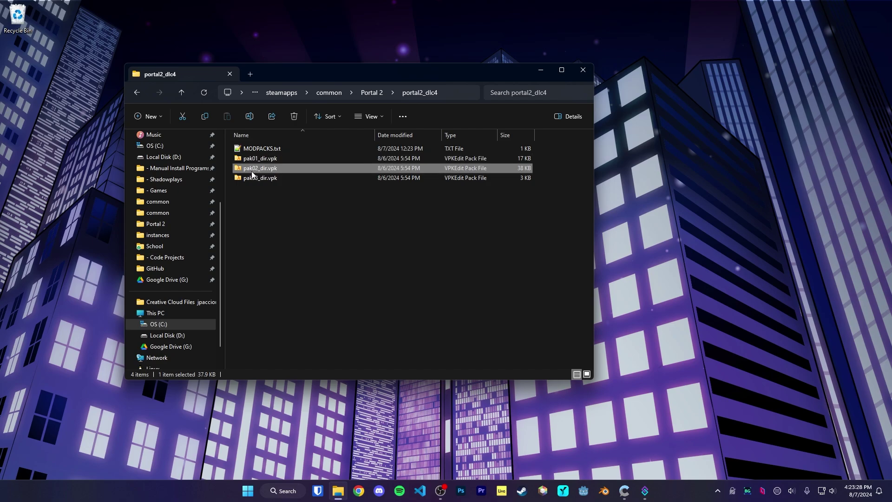
{"action": "left_click", "coordinate": [259, 179]}
Open MODPACKS.txt in Notepad++ and select all the listed modpack names.
{"action": "double_click", "coordinate": [261, 149]}
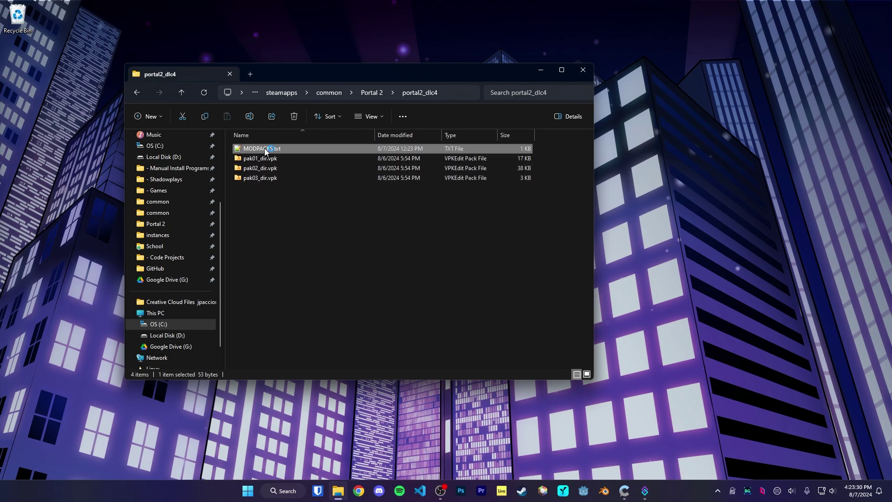
{"action": "left_click_drag", "start_coordinate": [646, 210], "coordinate": [597, 211]}
{"action": "key", "text": "ctrl+a"}
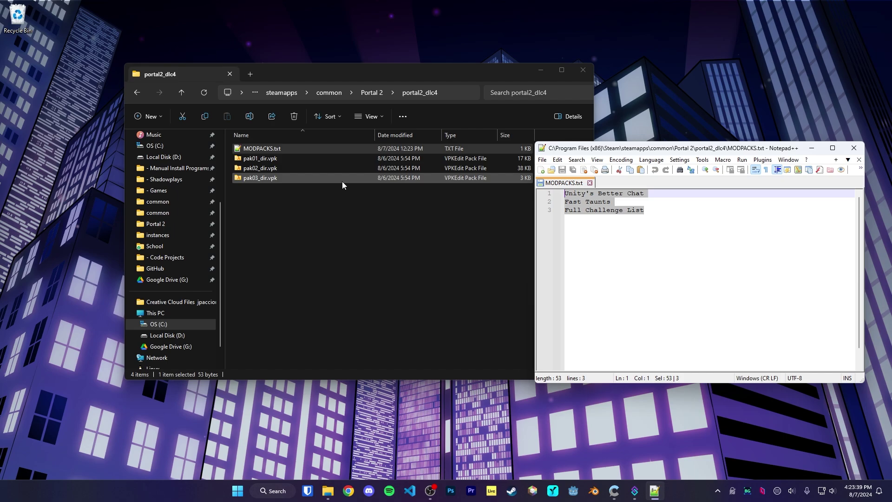
{"action": "left_click", "coordinate": [314, 118]}
Highlight the Models Modpacks, UI Modpacks and Allowed Custom Textures Doc entries in the Modpacks post.
{"action": "left_click_drag", "start_coordinate": [301, 212], "coordinate": [266, 154]}
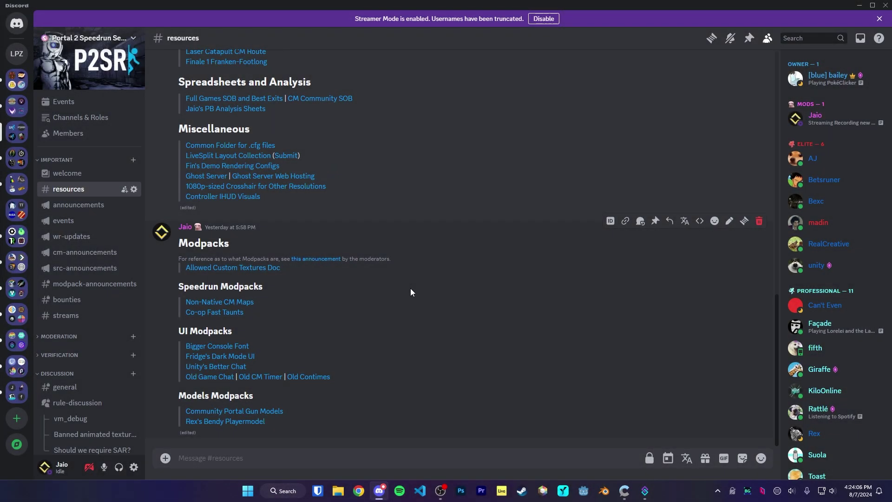
{"action": "left_click_drag", "start_coordinate": [284, 418], "coordinate": [181, 398]}
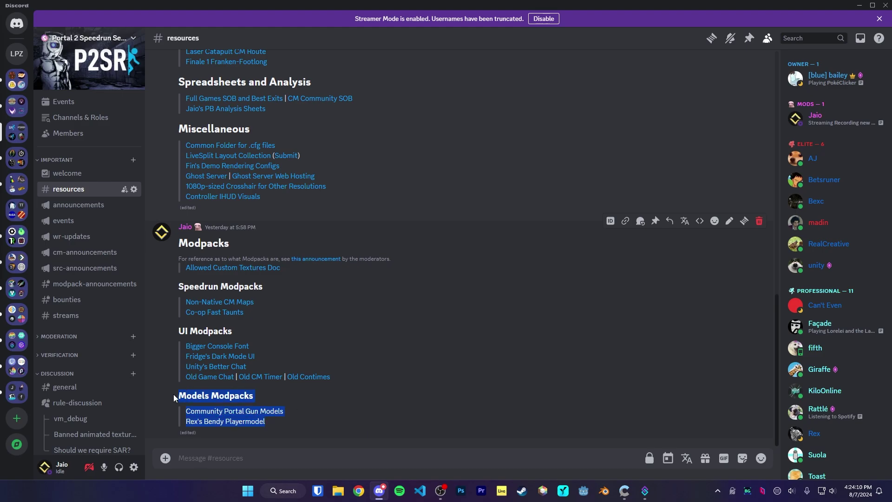
{"action": "left_click_drag", "start_coordinate": [344, 377], "coordinate": [171, 327]}
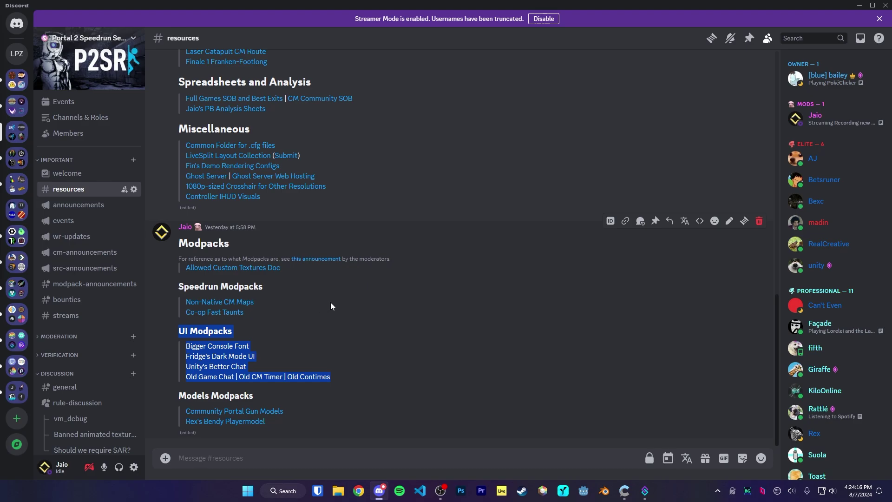
{"action": "left_click_drag", "start_coordinate": [176, 266], "coordinate": [285, 269]}
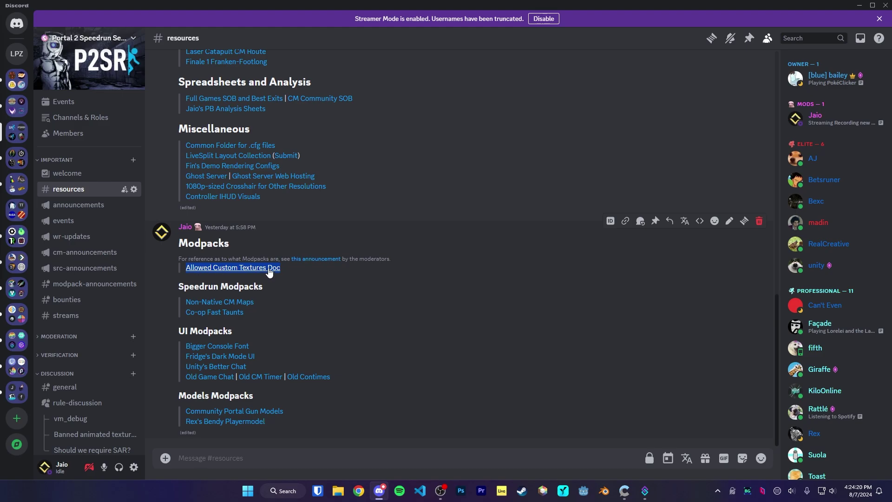
{"action": "left_click", "coordinate": [303, 266]}
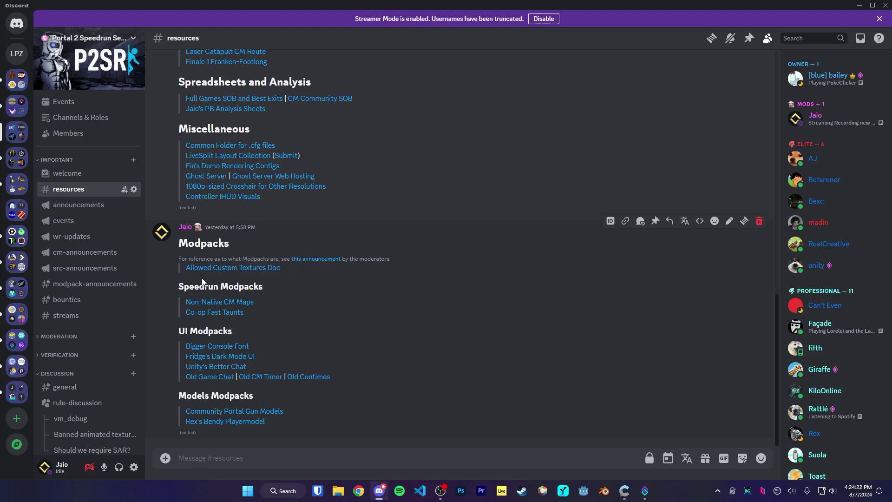